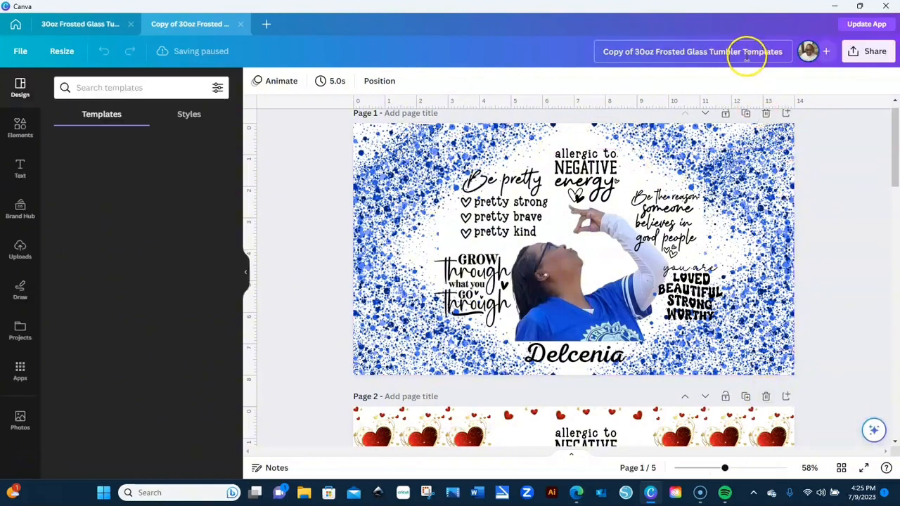
- Retitle the design with the customer's name and 7.9.2023, then close the original template tab
drag(745, 54, 567, 56)
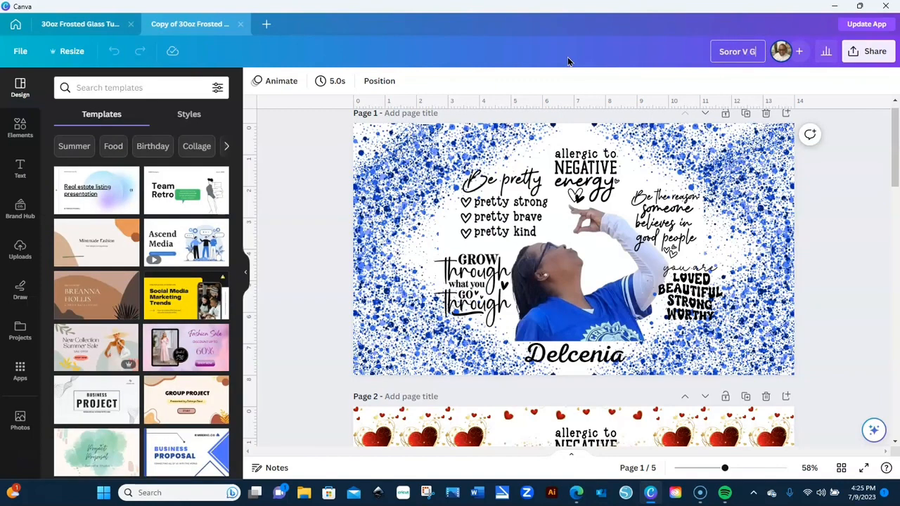
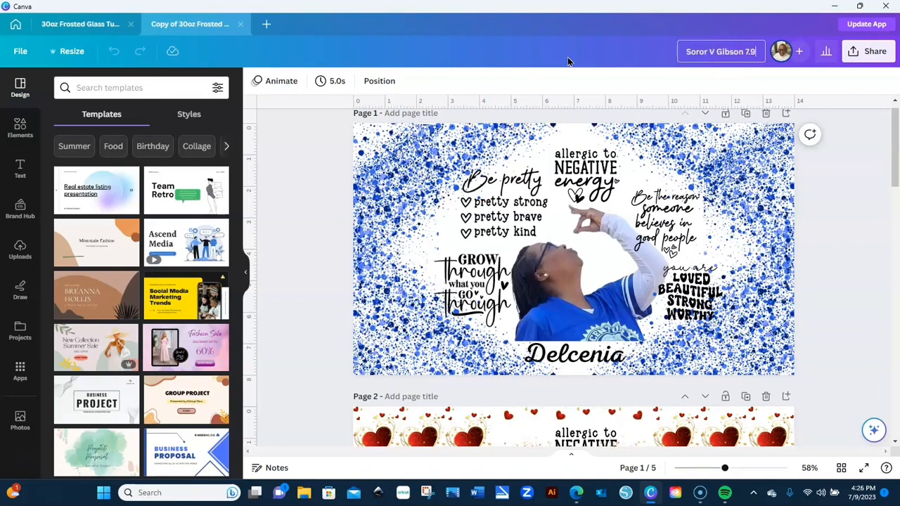
key(Return)
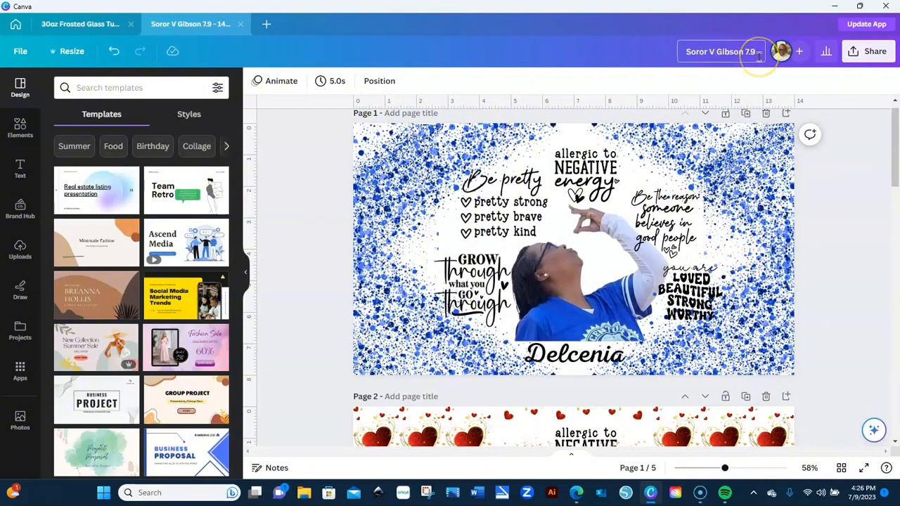
text(.20)
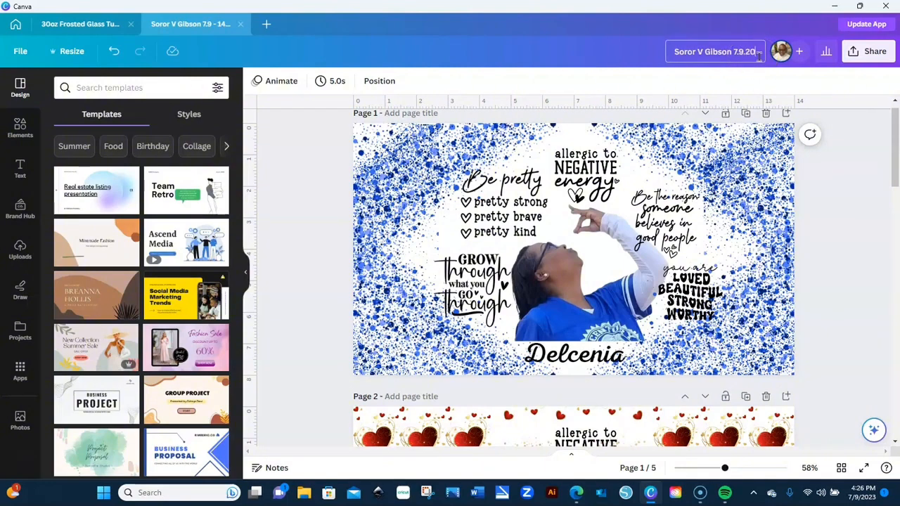
text(23)
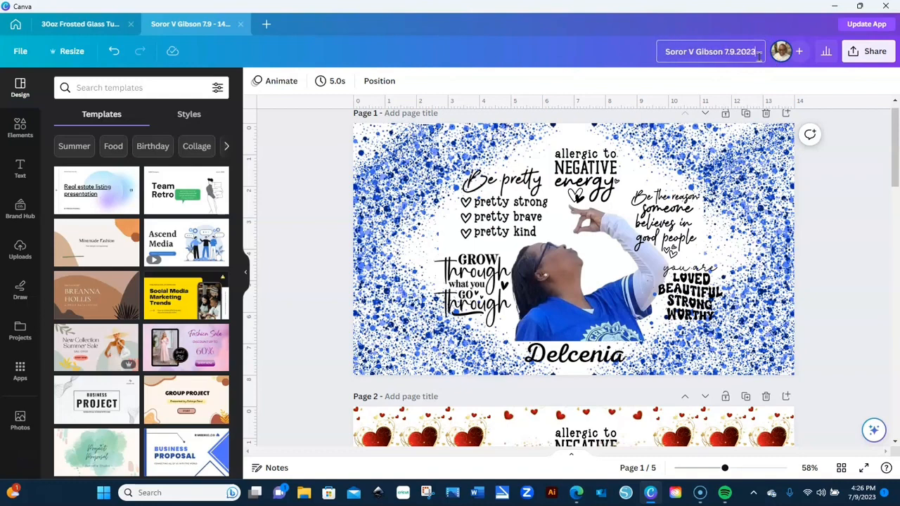
click(291, 139)
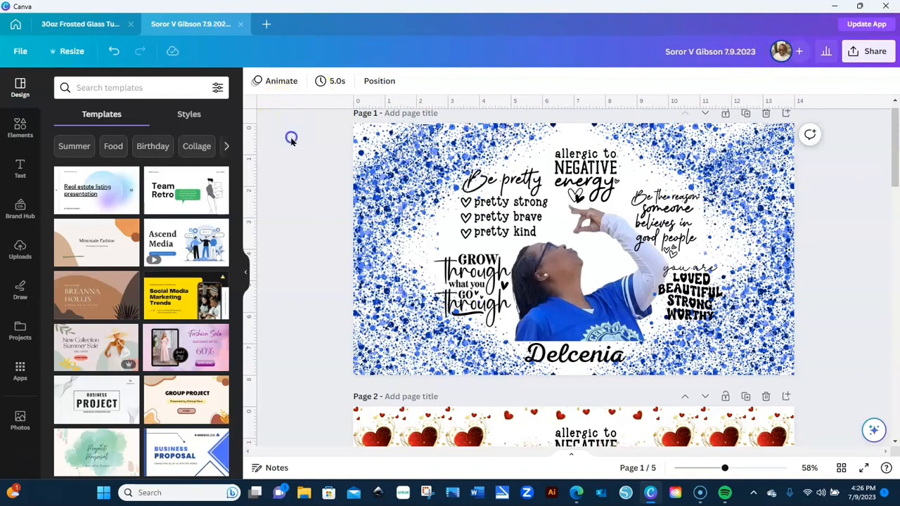
click(130, 24)
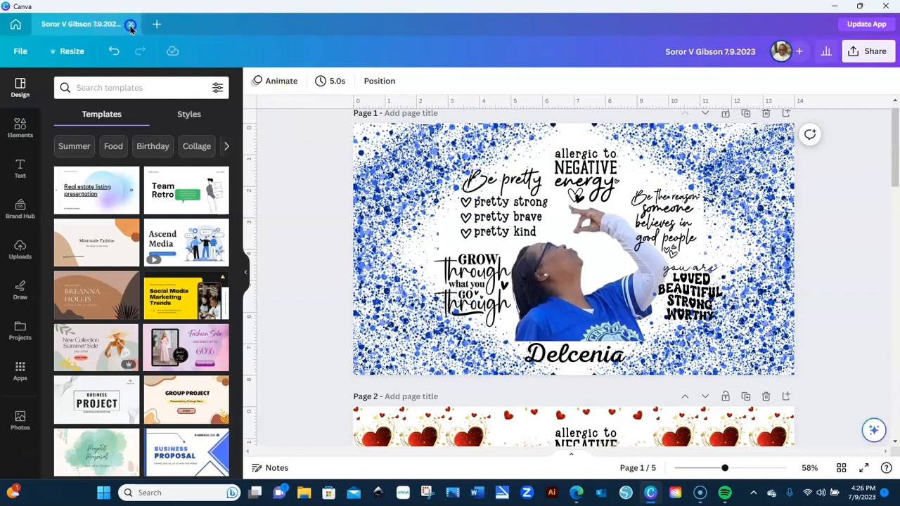
- Delete the four extra pages, keeping only the blue splatter page
click(766, 398)
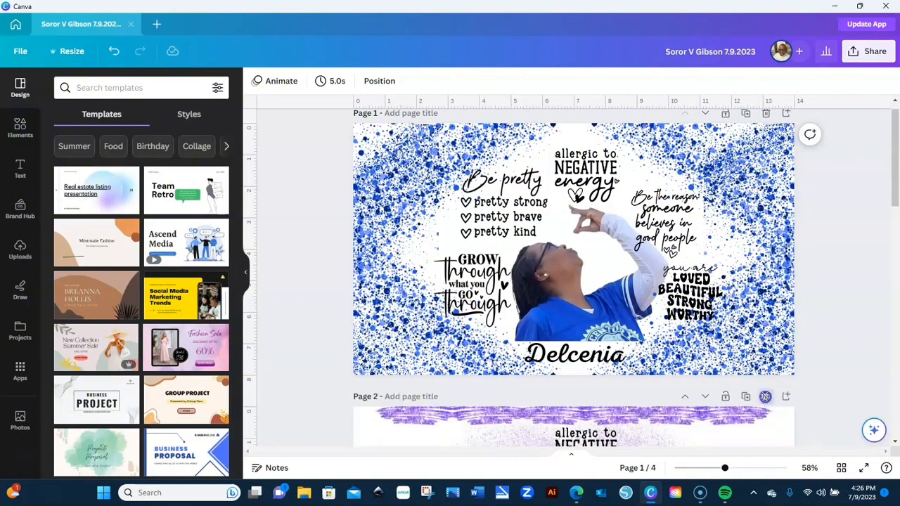
click(765, 396)
click(765, 396)
click(766, 397)
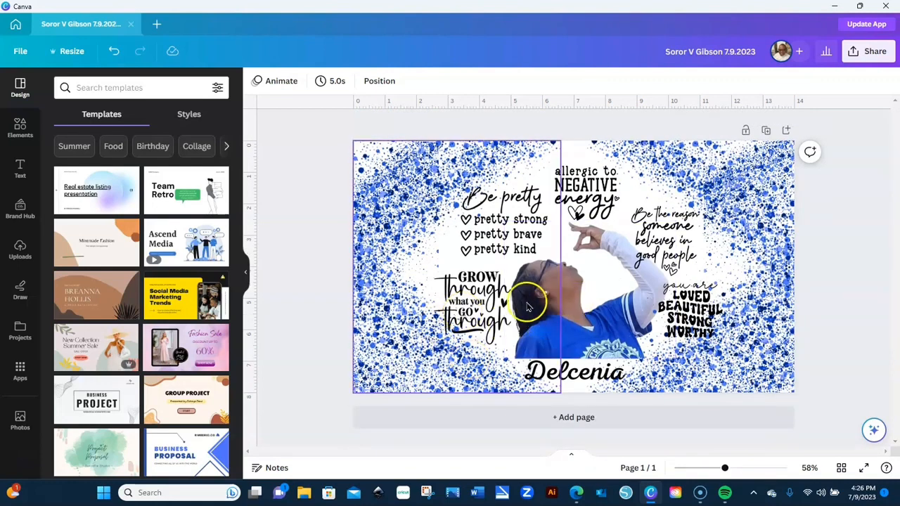
- Delete the sample person photo from the centre of the wrap
click(567, 312)
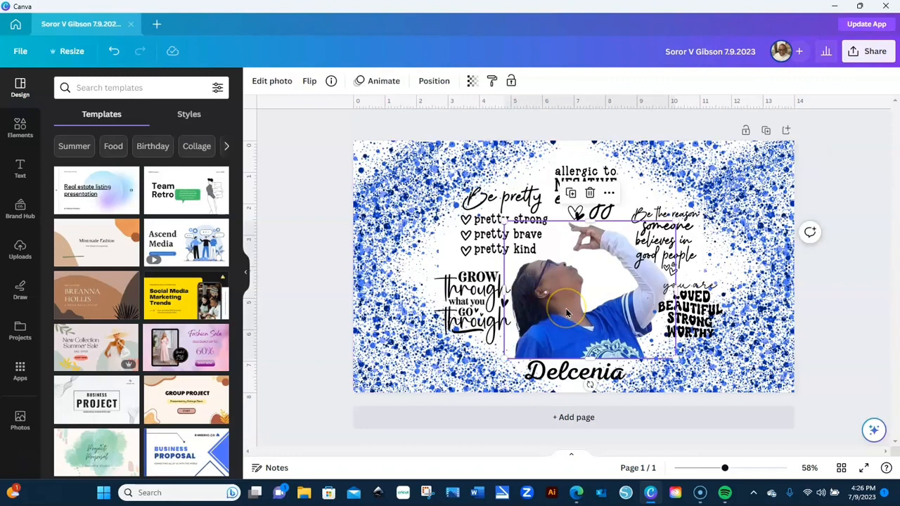
key(Delete)
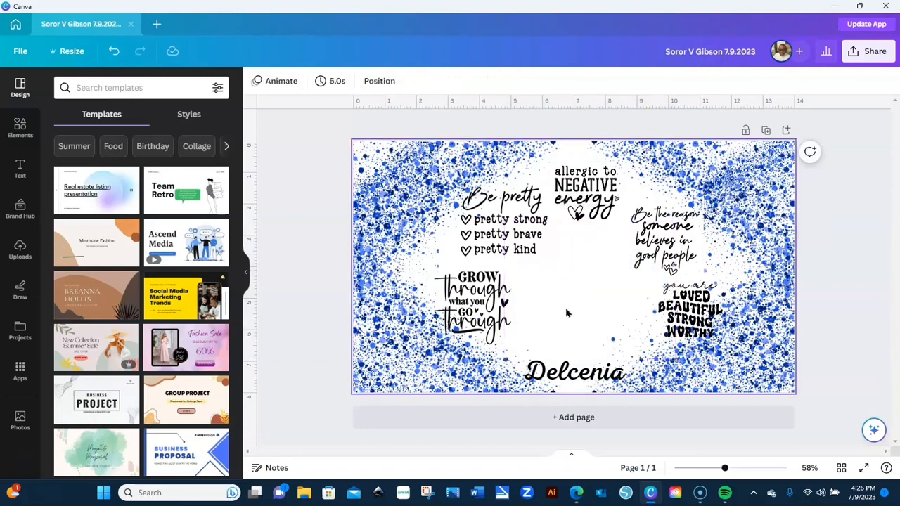
- Replace the bottom name with 'Soror' and the customer's full name on a second line
click(571, 380)
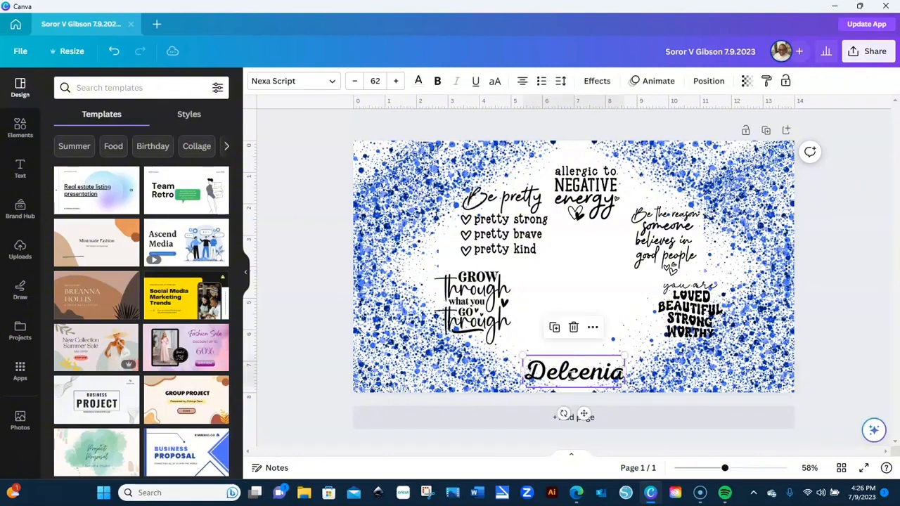
drag(622, 370, 527, 371)
text(S)
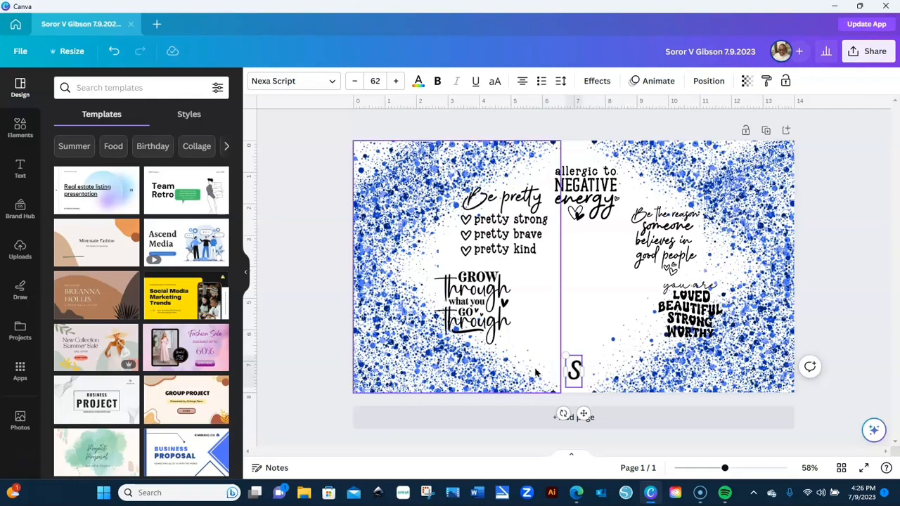
text(oror)
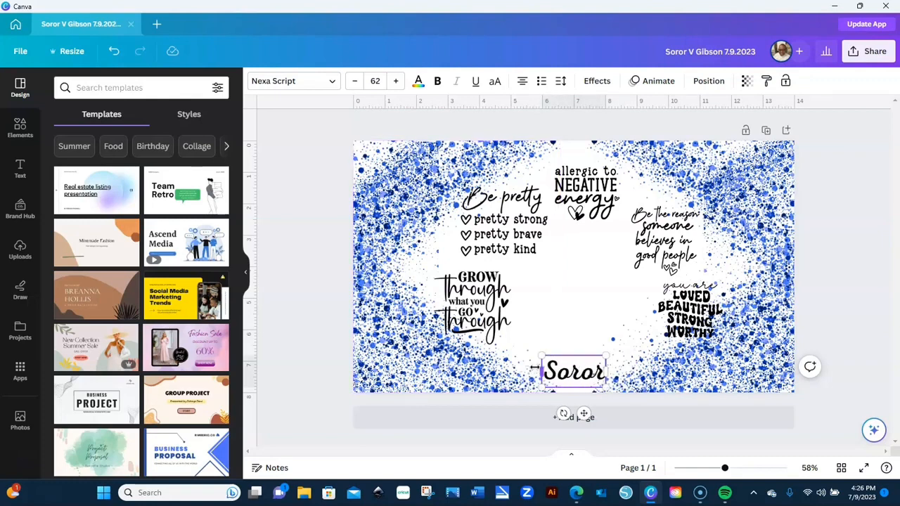
key(Return)
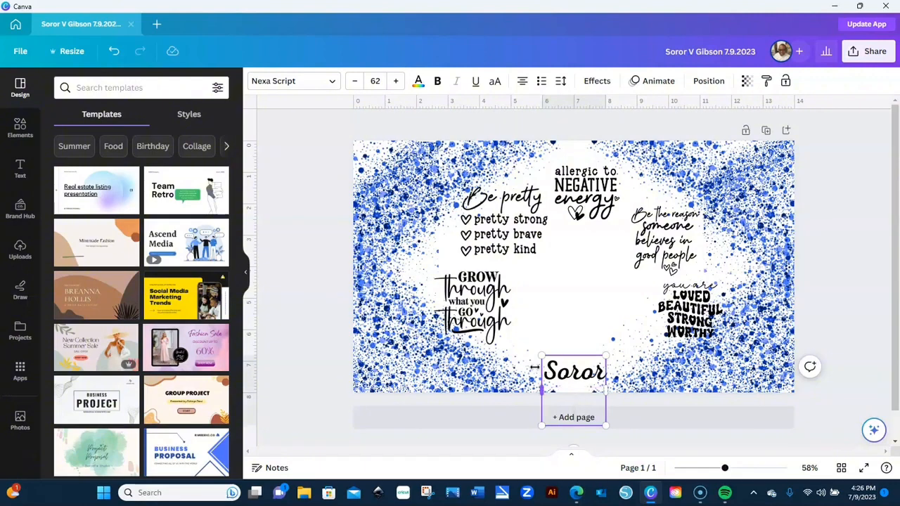
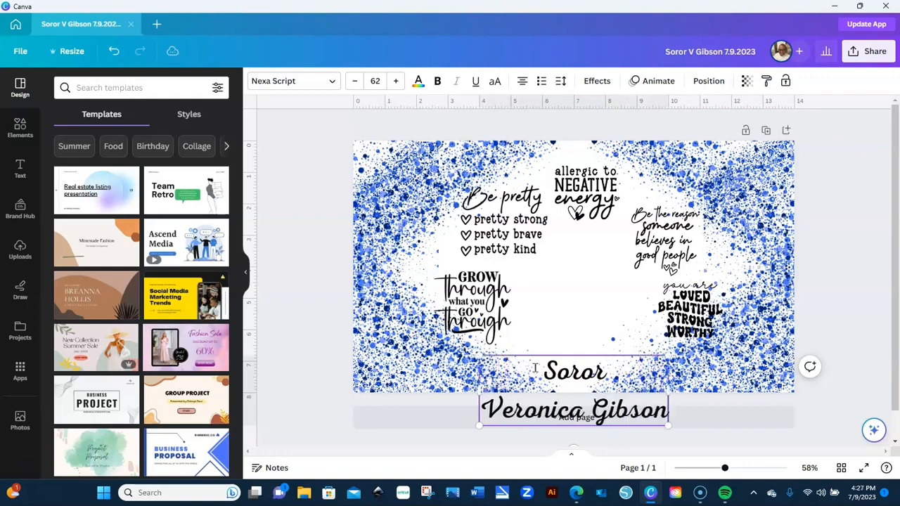
- Tighten the name block's line spacing to 0.5
click(566, 83)
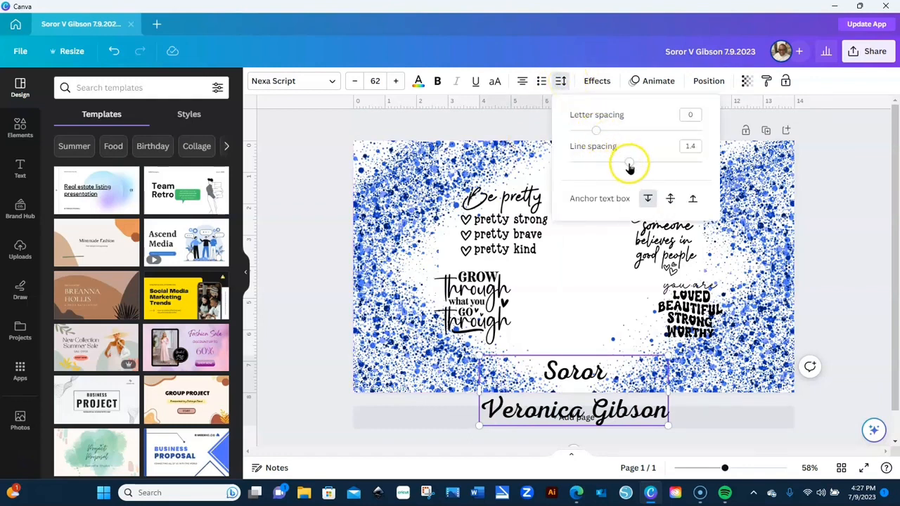
drag(626, 163, 527, 175)
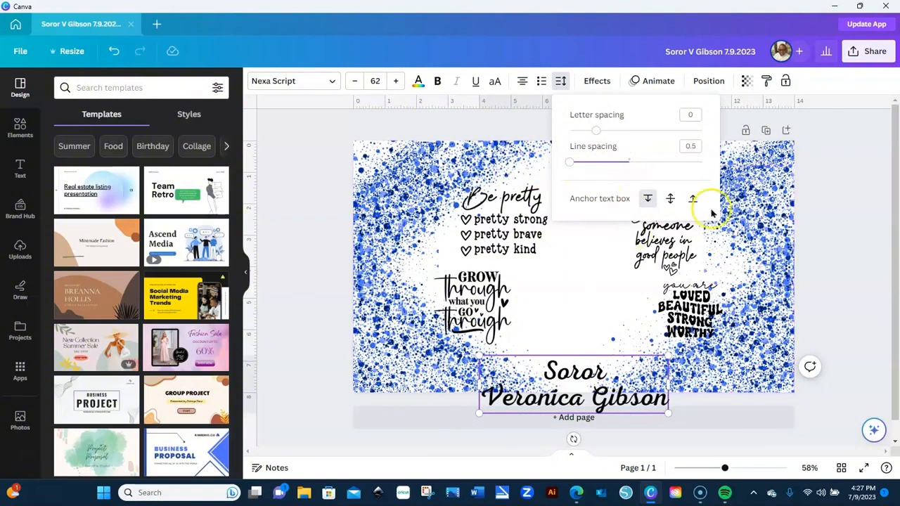
click(697, 146)
- Shrink the Soror name block and move it to the bottom centre of the wrap
click(612, 336)
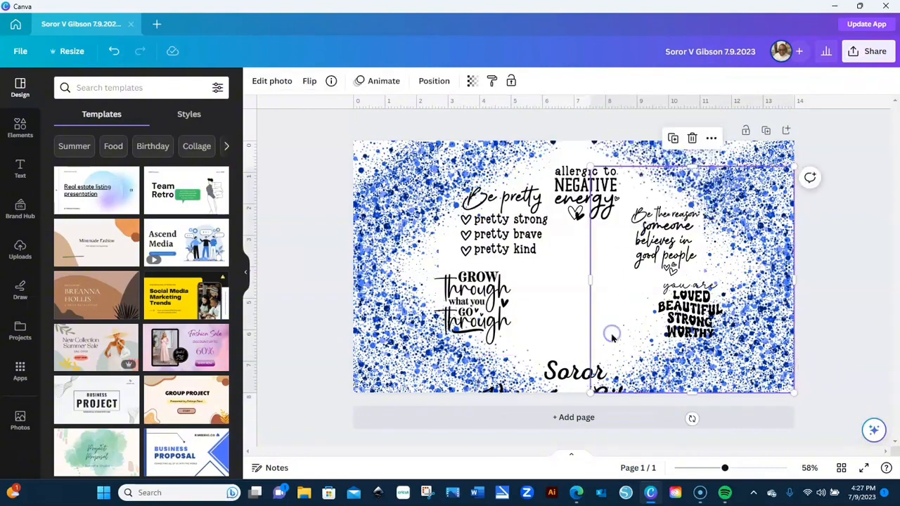
click(577, 383)
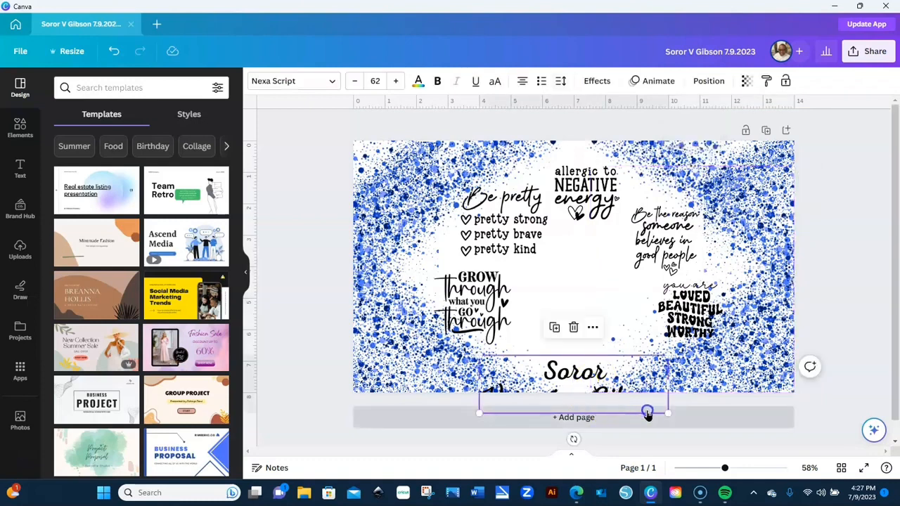
drag(667, 413, 603, 383)
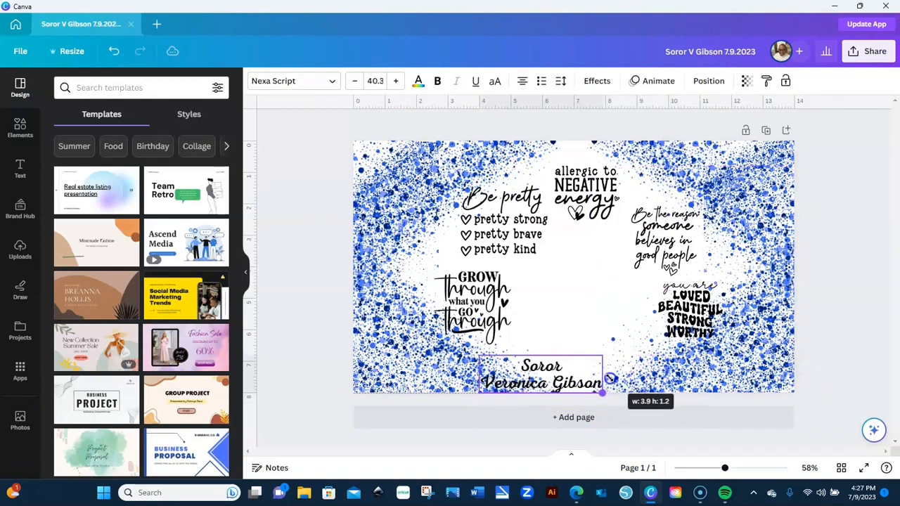
drag(544, 375, 579, 366)
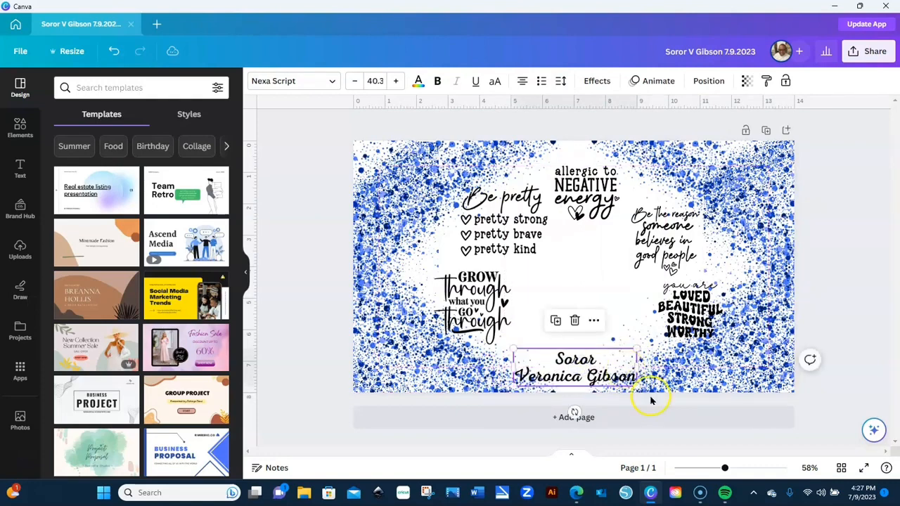
- Raise the name font size from 40.3 to 47.3 and nudge it onto the centre line
click(398, 81)
click(398, 81)
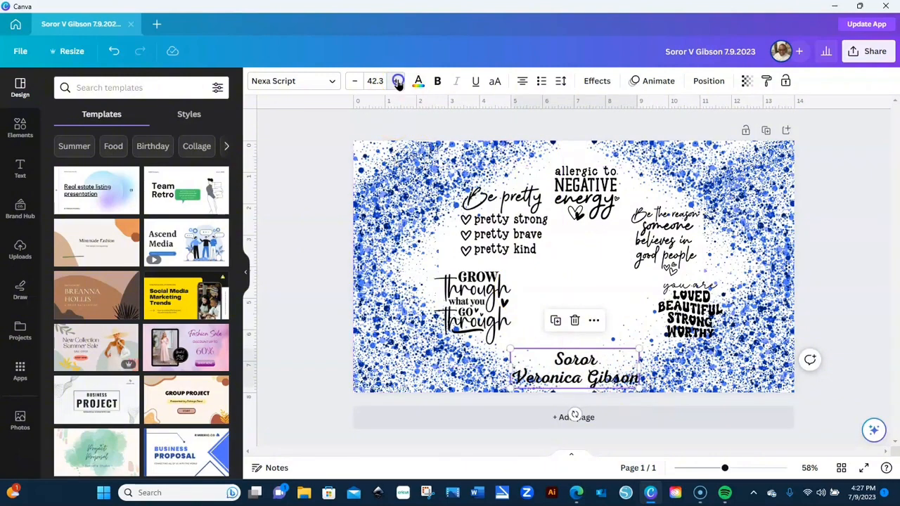
click(397, 82)
click(398, 81)
click(398, 82)
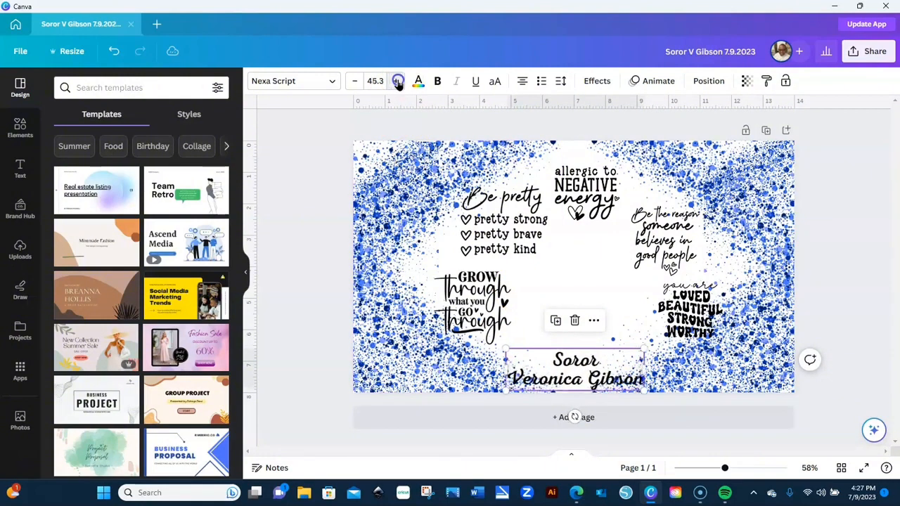
click(398, 82)
click(397, 81)
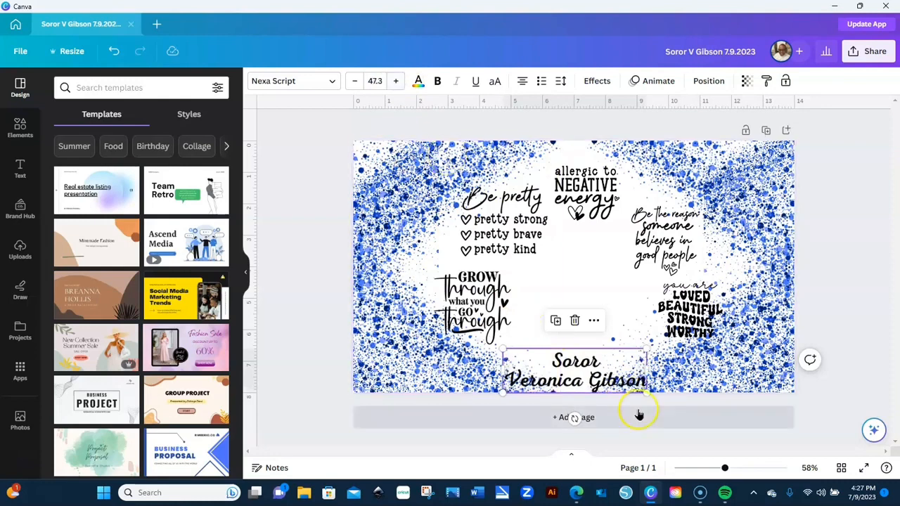
drag(626, 379, 621, 373)
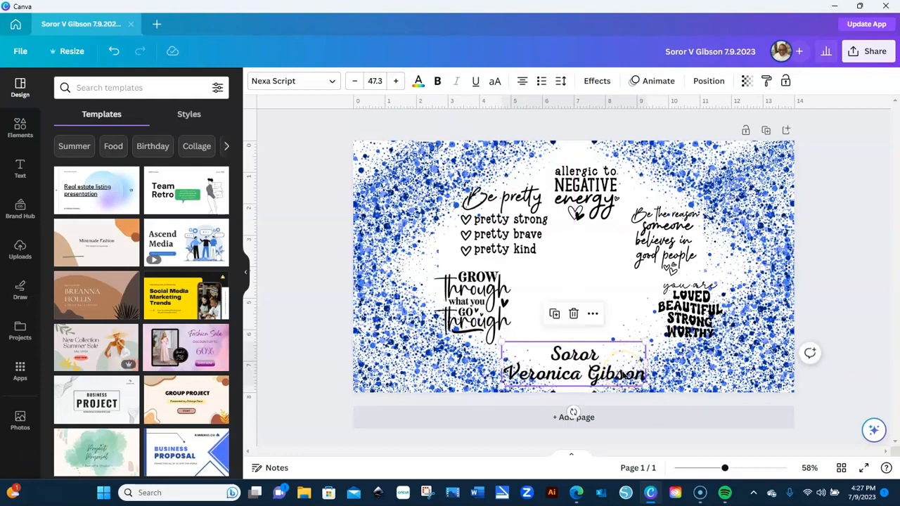
- Select the NEGATIVE energy and LOVED graphics with the splatter images and nudge them slightly
click(576, 196)
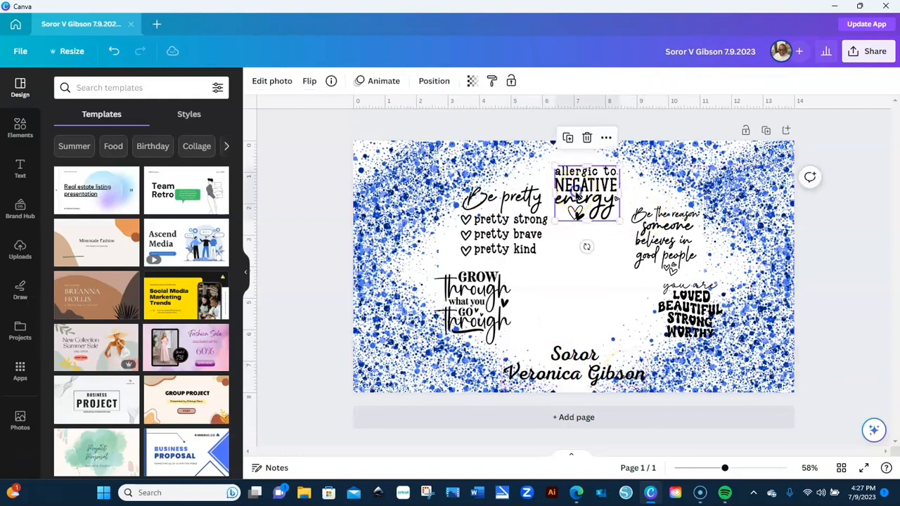
click(520, 208)
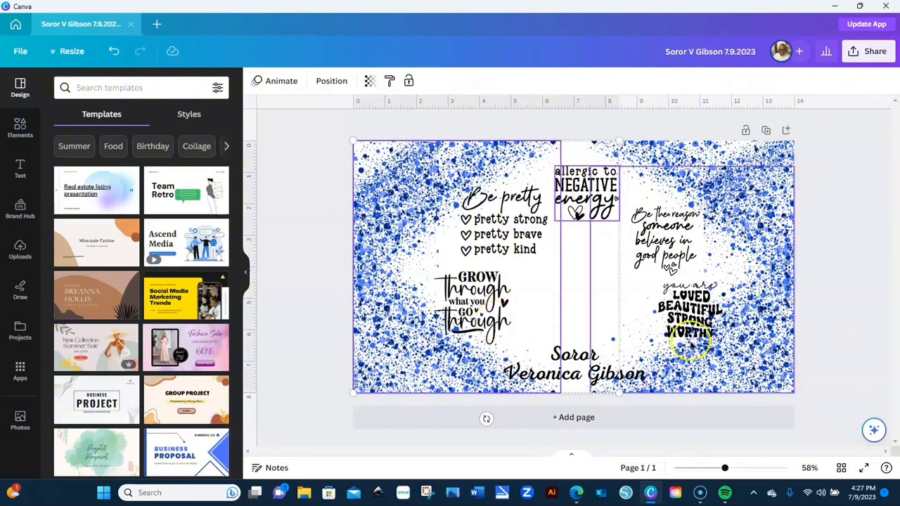
click(687, 251)
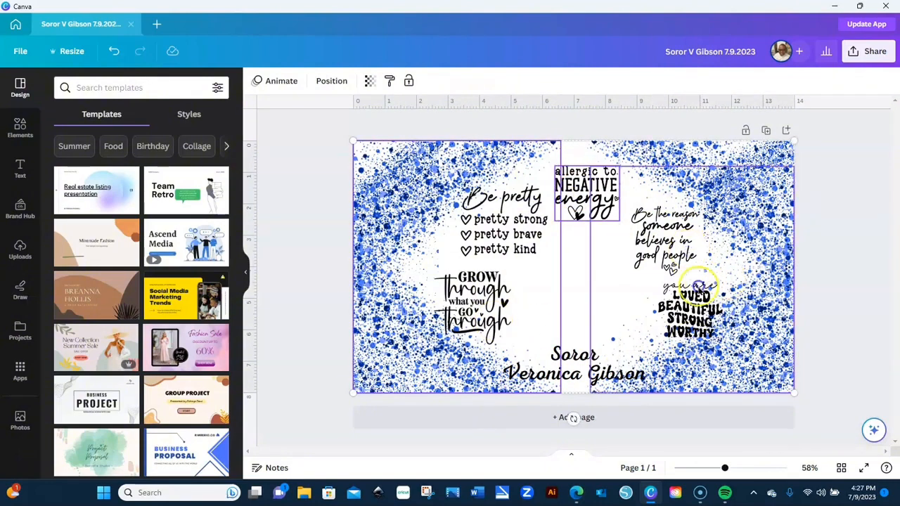
shift+click(703, 319)
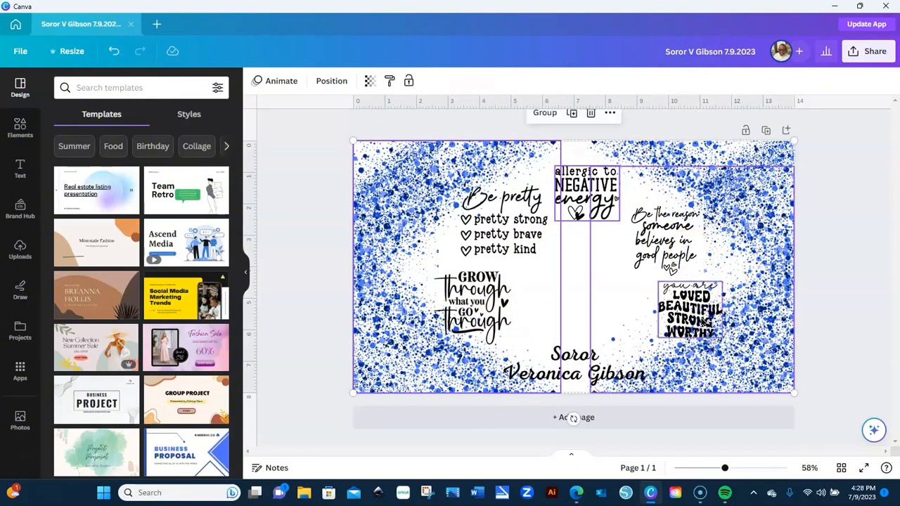
mouse_move(703, 320)
mouse_down()
mouse_move(694, 318)
mouse_move(701, 318)
mouse_up()
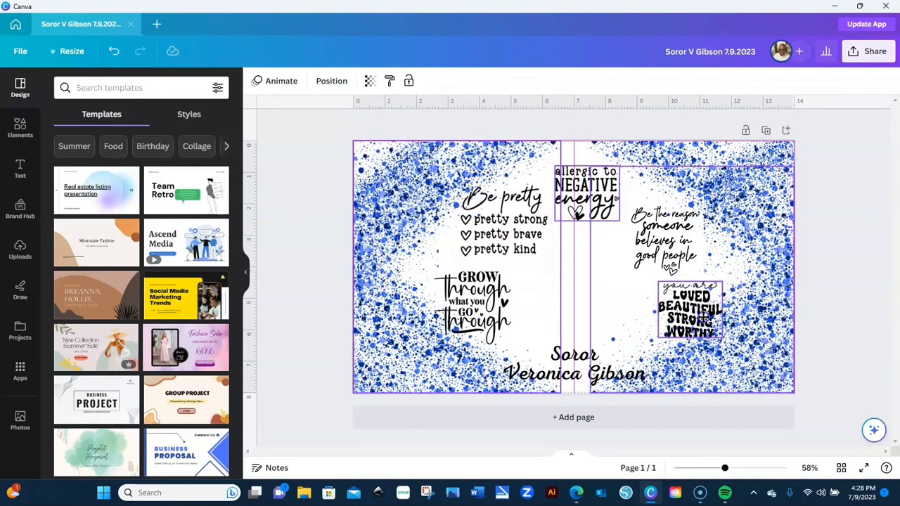
- Push the left splatter image left and the right splatter image right past the page edges
click(577, 275)
click(527, 247)
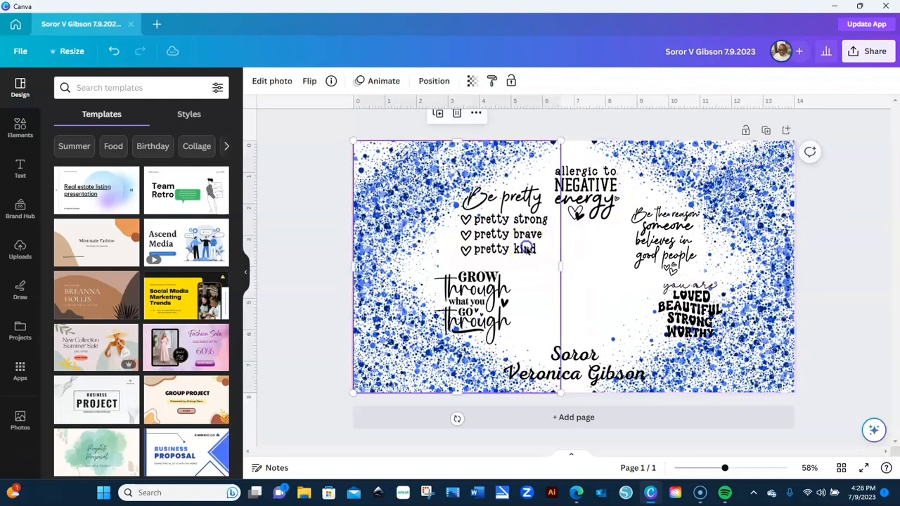
drag(527, 251, 440, 259)
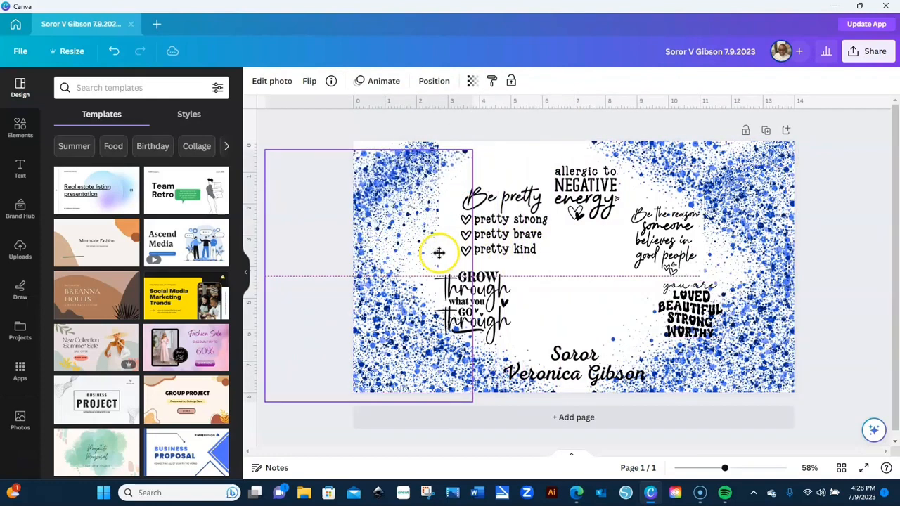
click(518, 238)
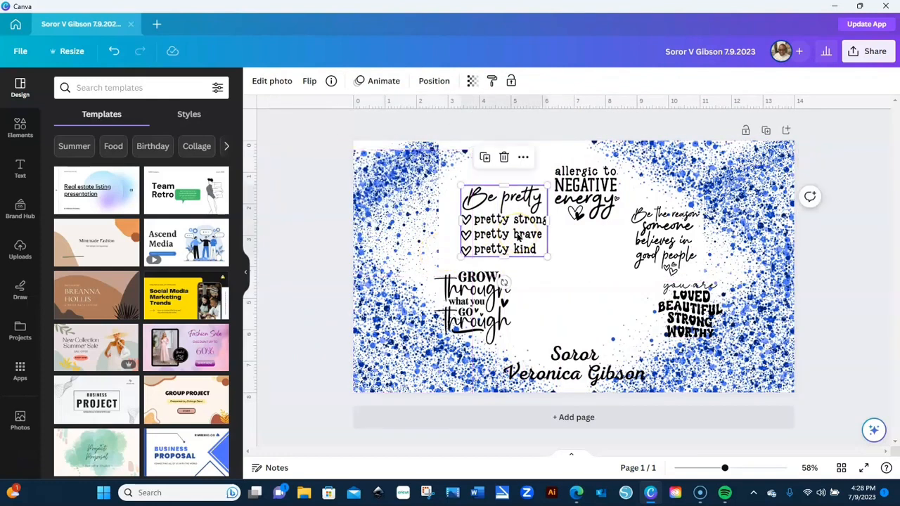
click(505, 303)
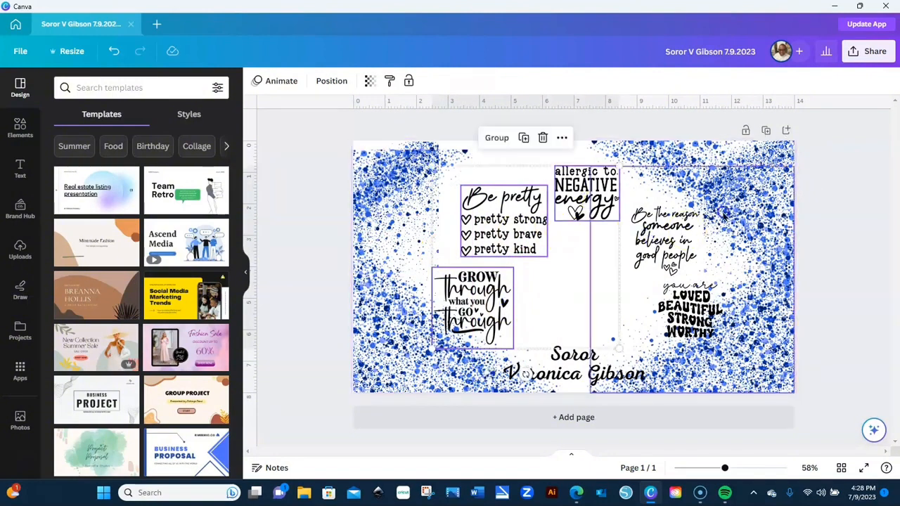
drag(724, 216, 839, 209)
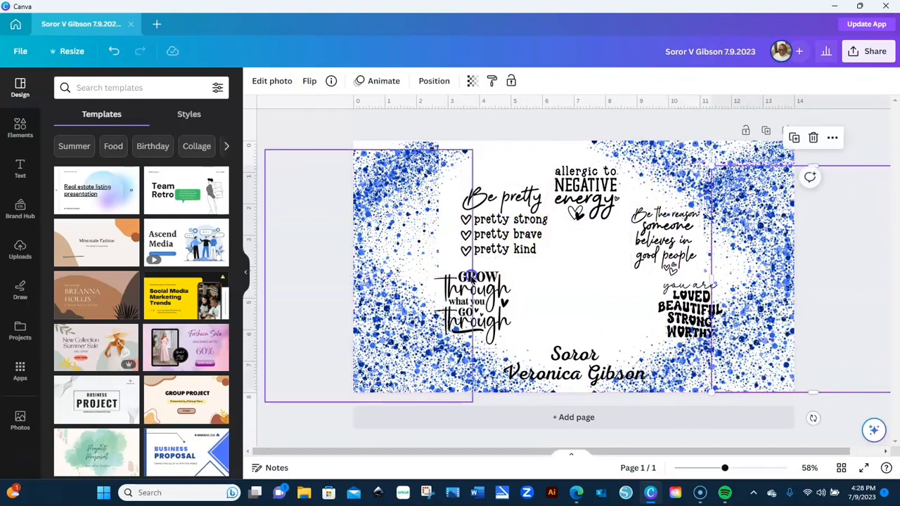
- Group the five quote graphics, from GROW through to you are LOVED
click(502, 302)
shift+click(531, 229)
shift+click(590, 200)
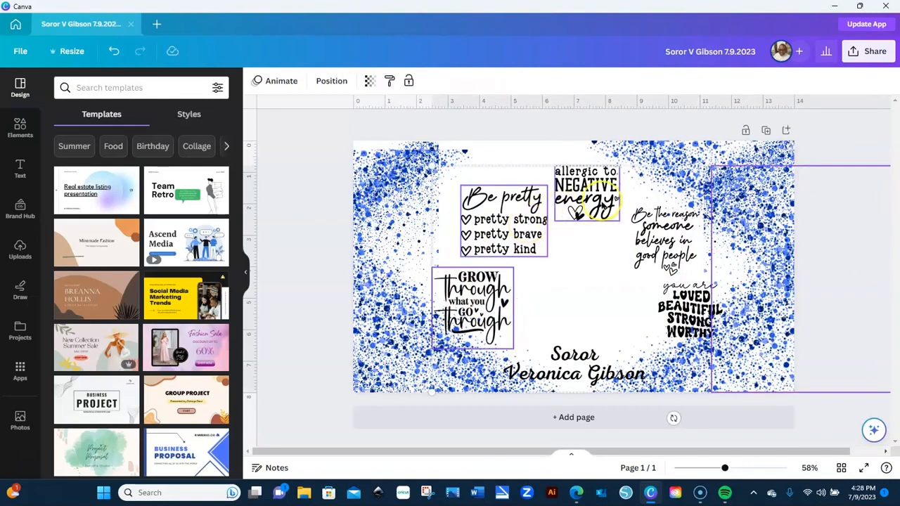
shift+click(659, 258)
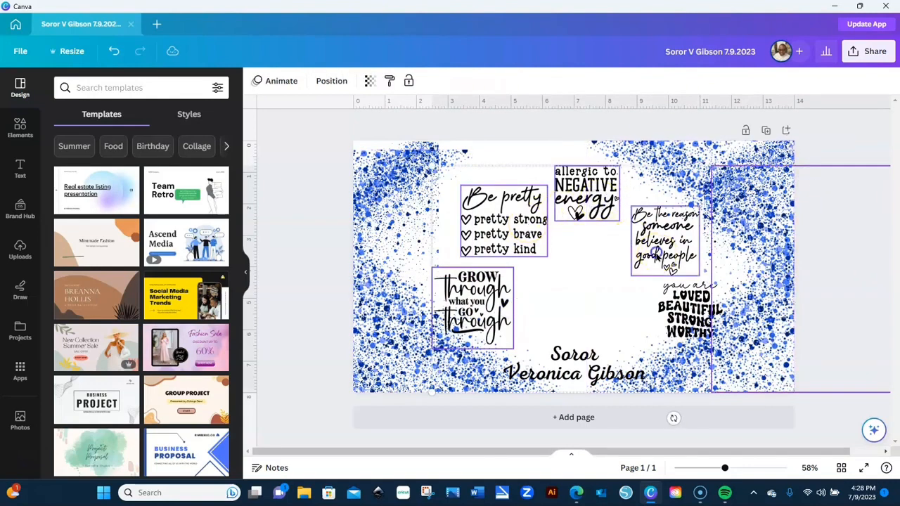
shift+click(676, 320)
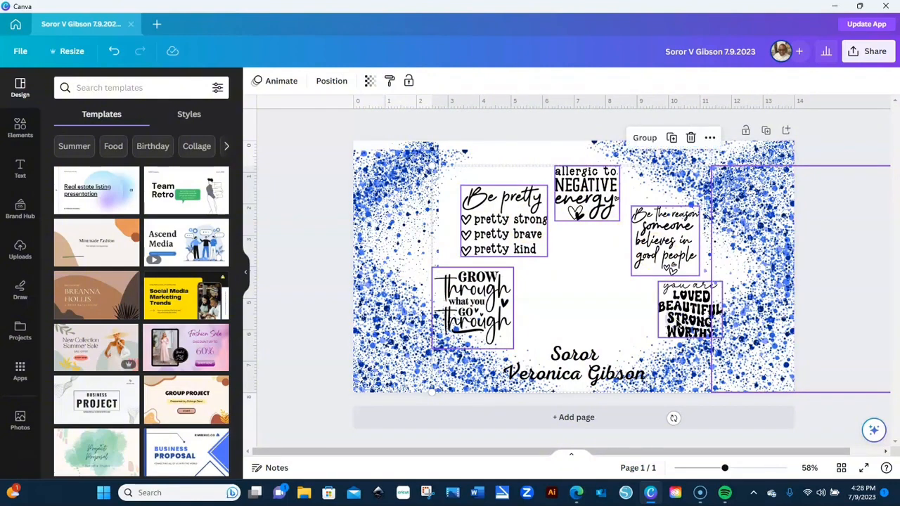
click(644, 138)
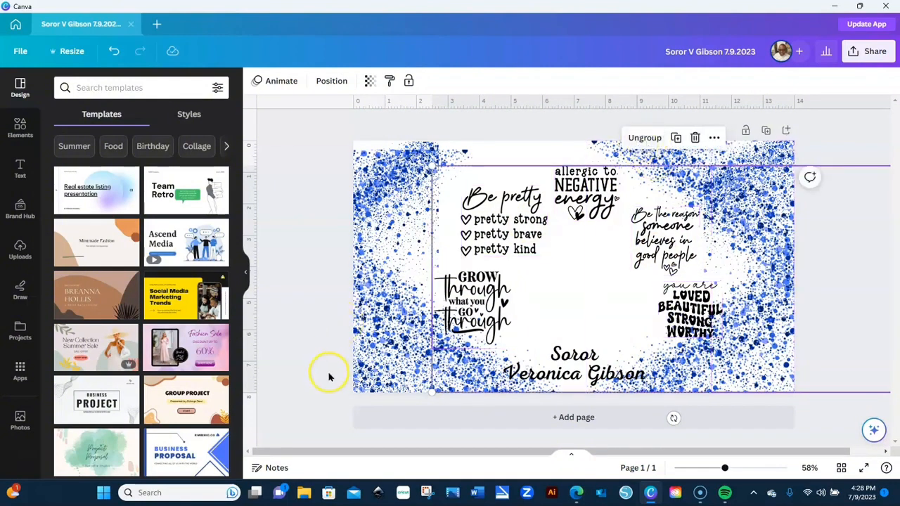
- Move the left splatter photo back toward the page and shift the quote group slightly left
drag(363, 360, 453, 355)
drag(811, 336, 771, 334)
click(837, 303)
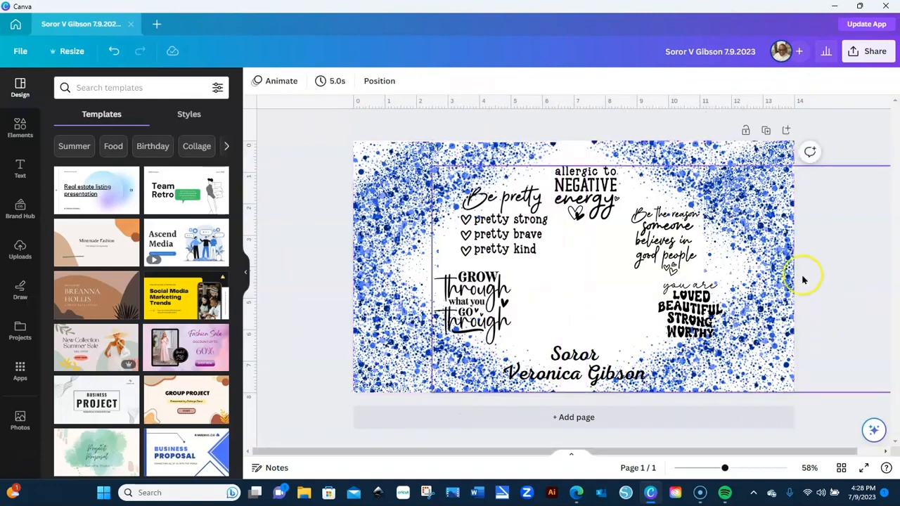
drag(750, 252, 731, 253)
click(813, 222)
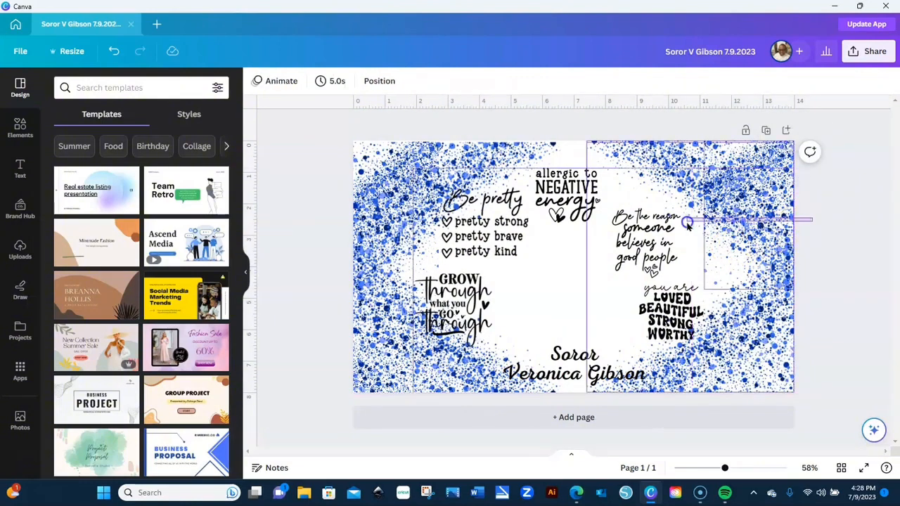
- Check the group and splatter photo placement, then add a blank second page
click(686, 219)
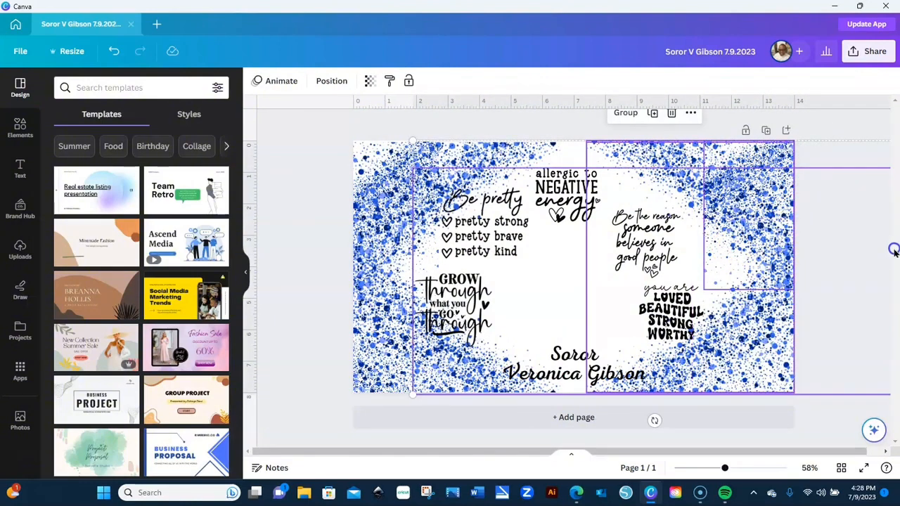
click(534, 269)
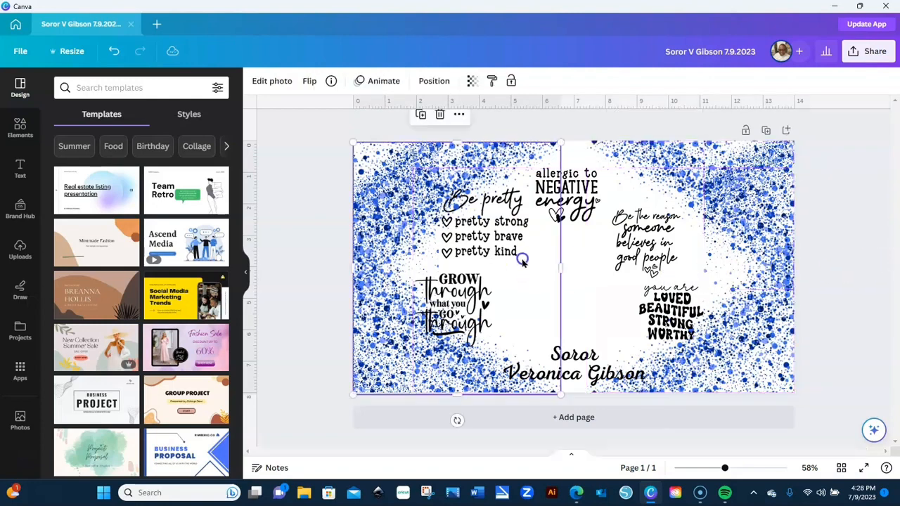
click(572, 203)
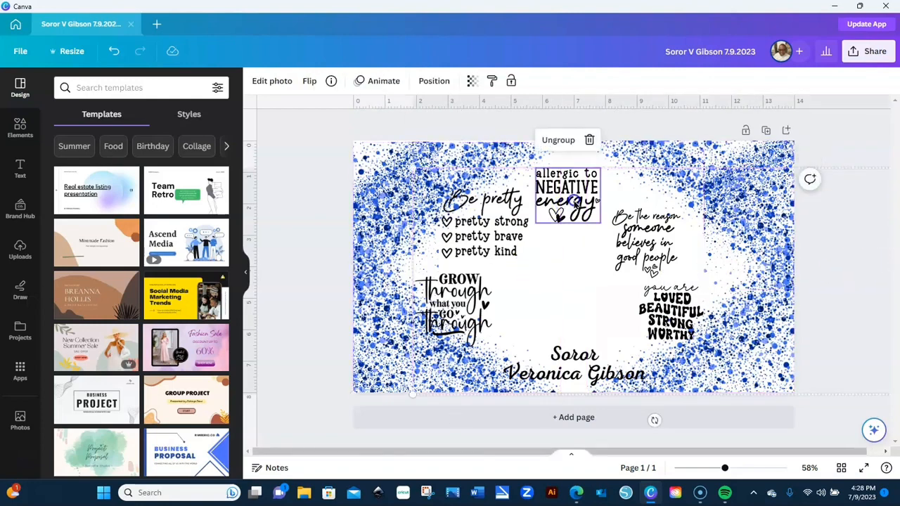
click(378, 419)
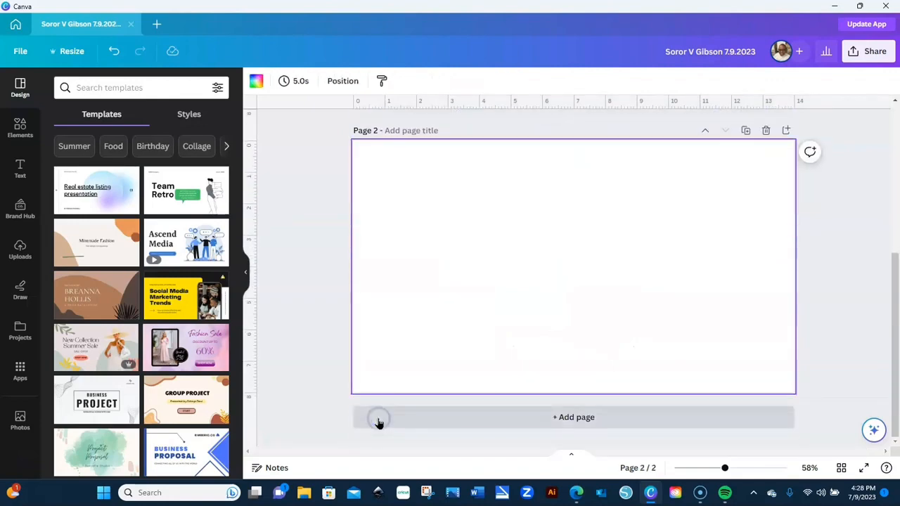
- Delete the blank Page 2 and select both splatter background halves
click(765, 132)
click(510, 132)
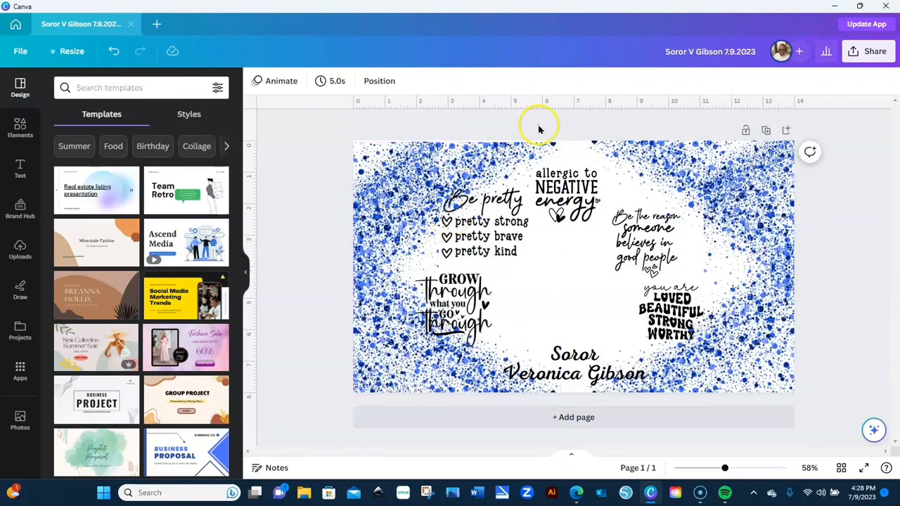
click(575, 181)
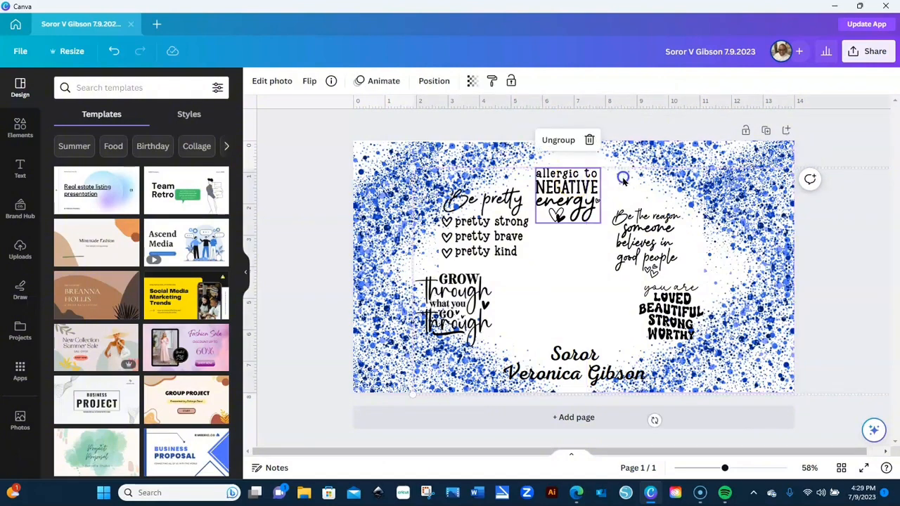
click(623, 180)
shift+click(551, 266)
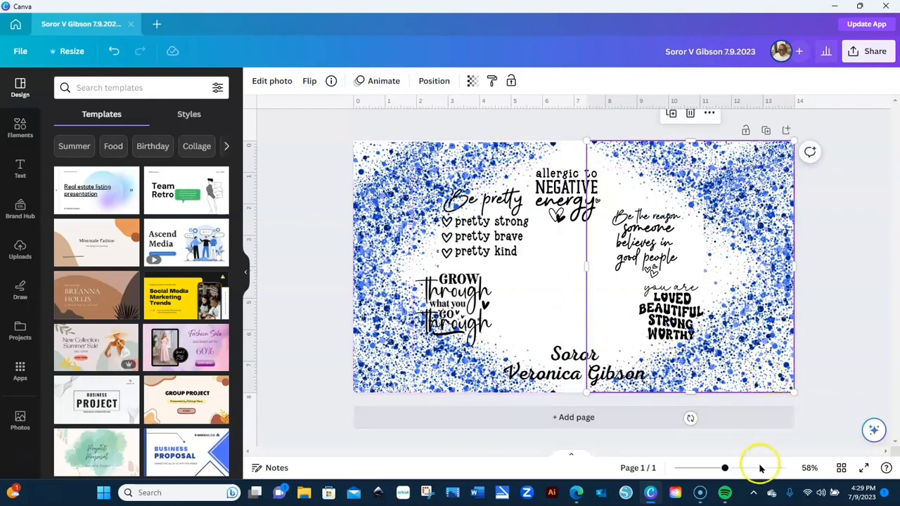
- At 29% zoom, push the quote group past the right page edge and ungroup it
drag(725, 469, 705, 469)
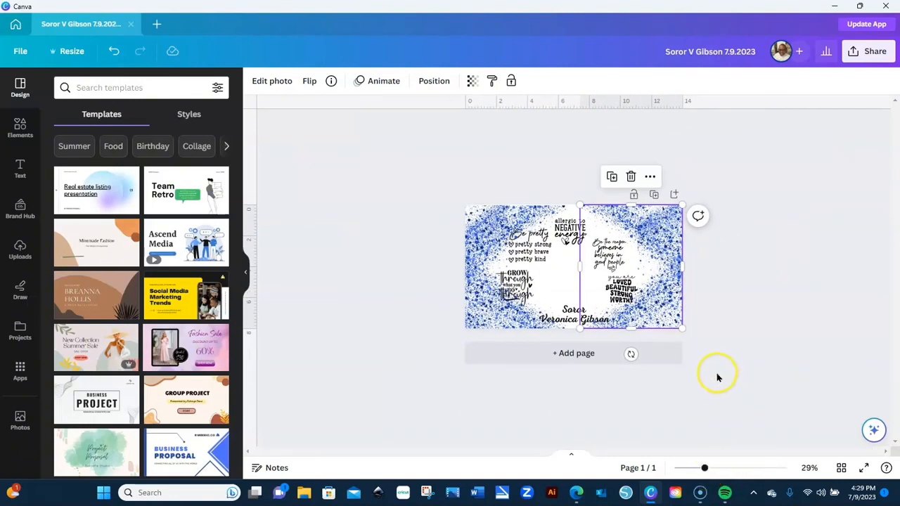
click(659, 307)
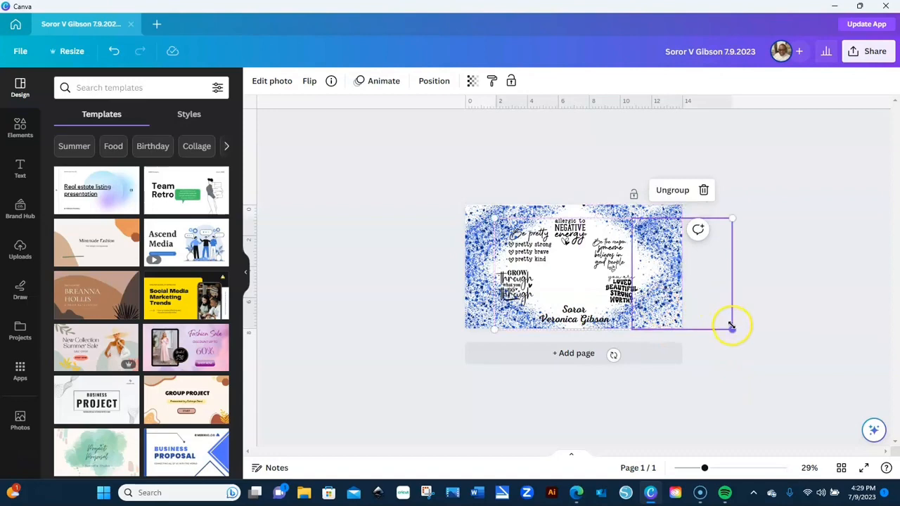
mouse_move(667, 301)
mouse_down()
mouse_move(642, 295)
mouse_move(717, 309)
mouse_move(706, 298)
mouse_move(573, 302)
mouse_move(635, 281)
mouse_move(681, 281)
mouse_move(676, 292)
mouse_up()
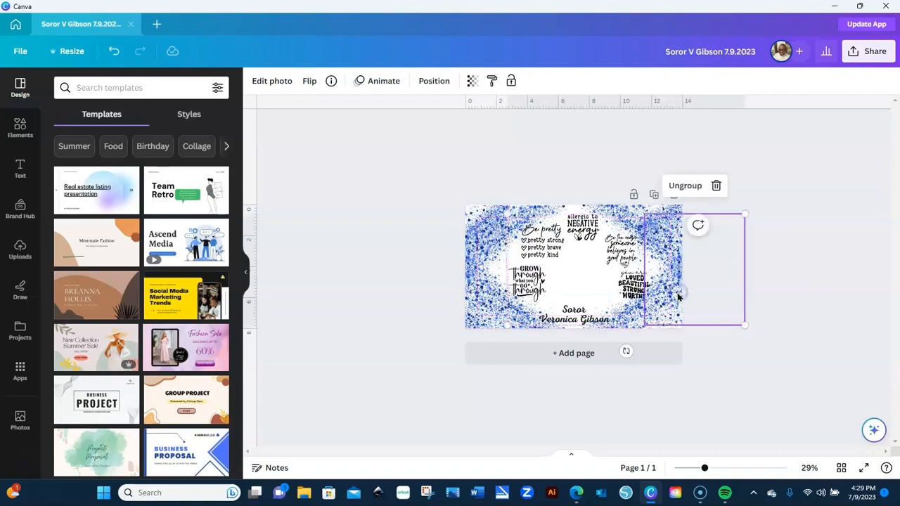
click(687, 186)
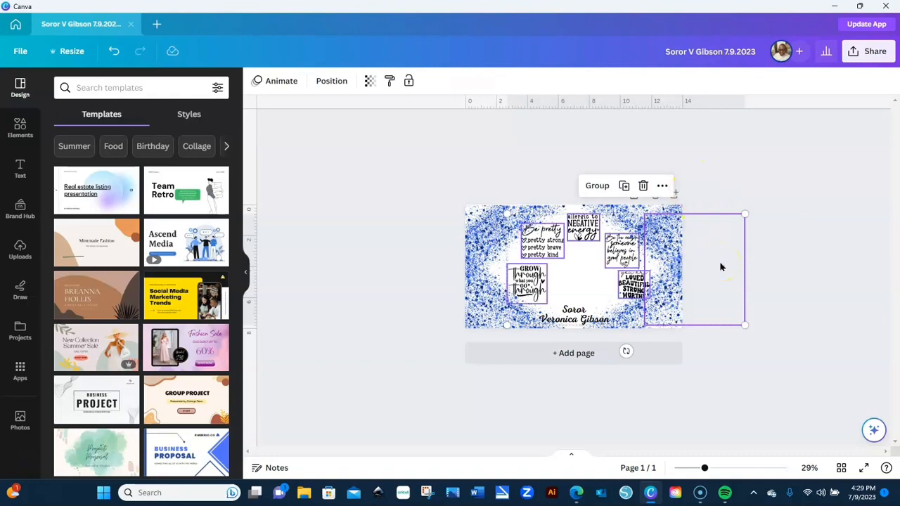
drag(705, 467, 720, 472)
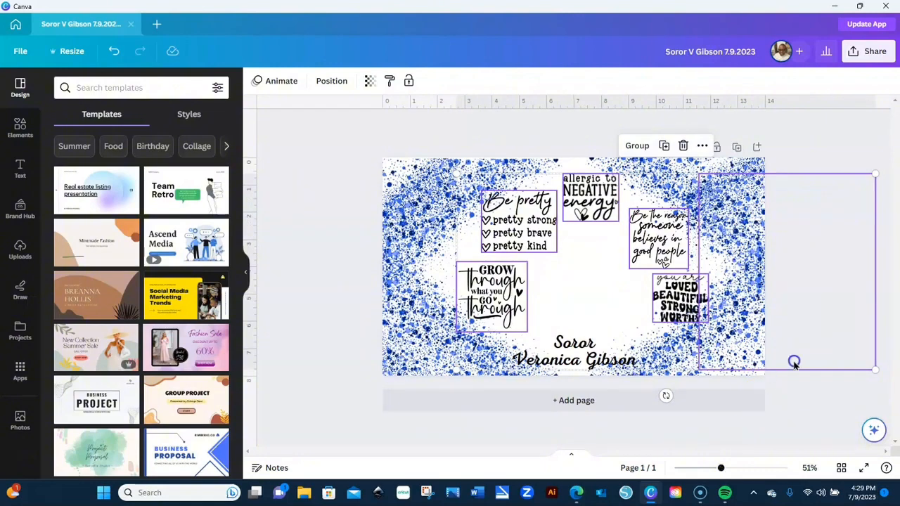
- Push the left splatter further left and regroup the five quote graphics
click(793, 362)
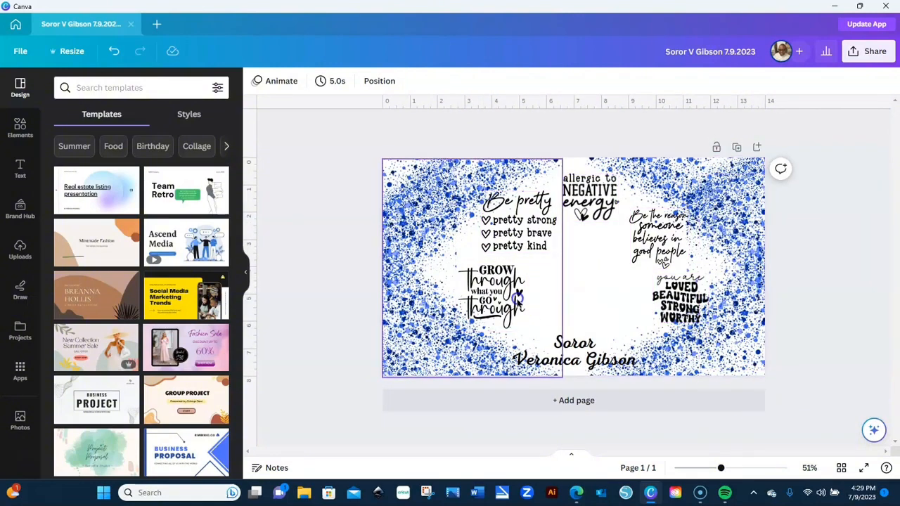
drag(518, 302, 447, 309)
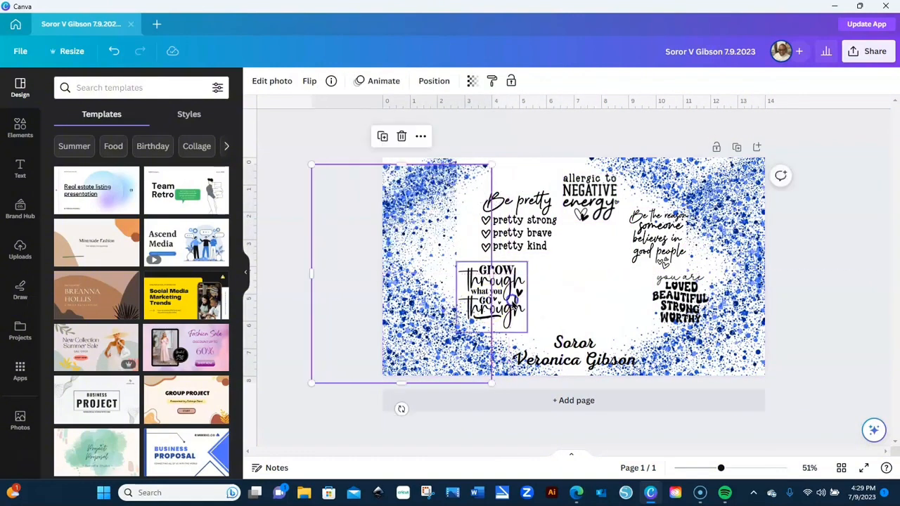
click(669, 299)
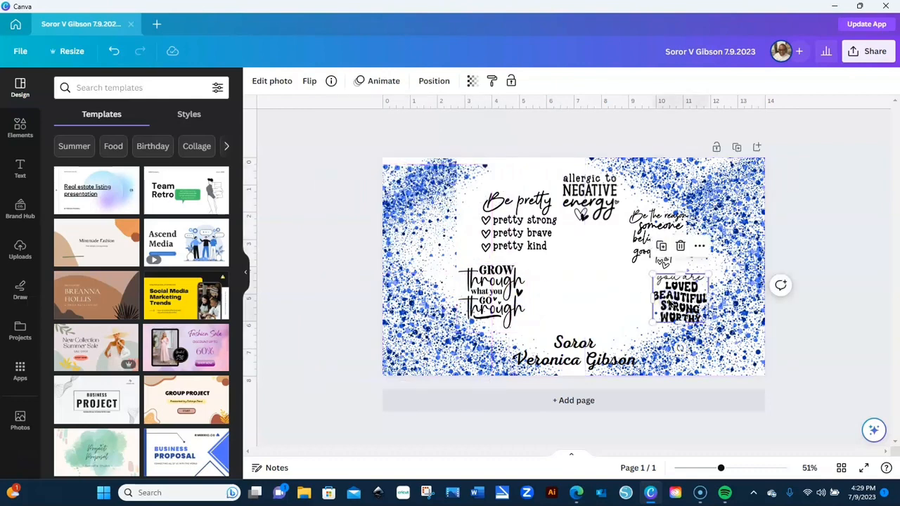
shift+click(650, 251)
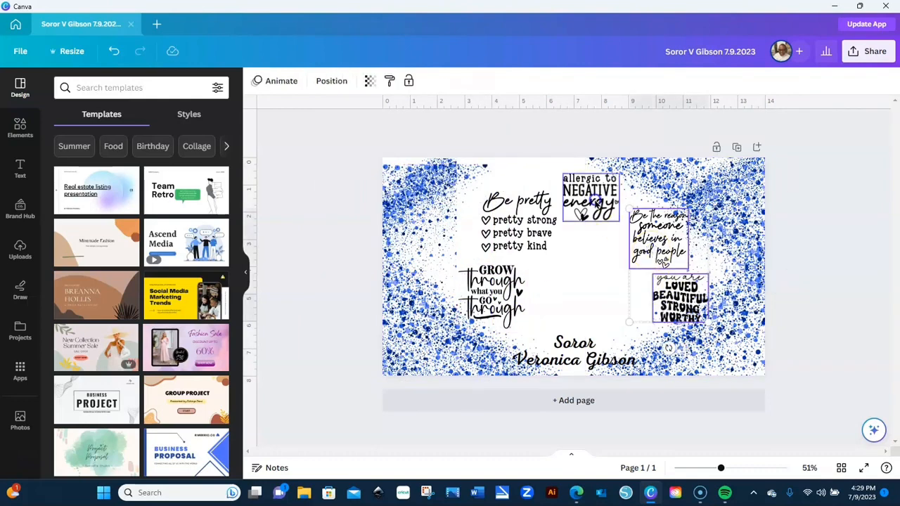
shift+click(594, 201)
shift+click(546, 218)
shift+click(509, 280)
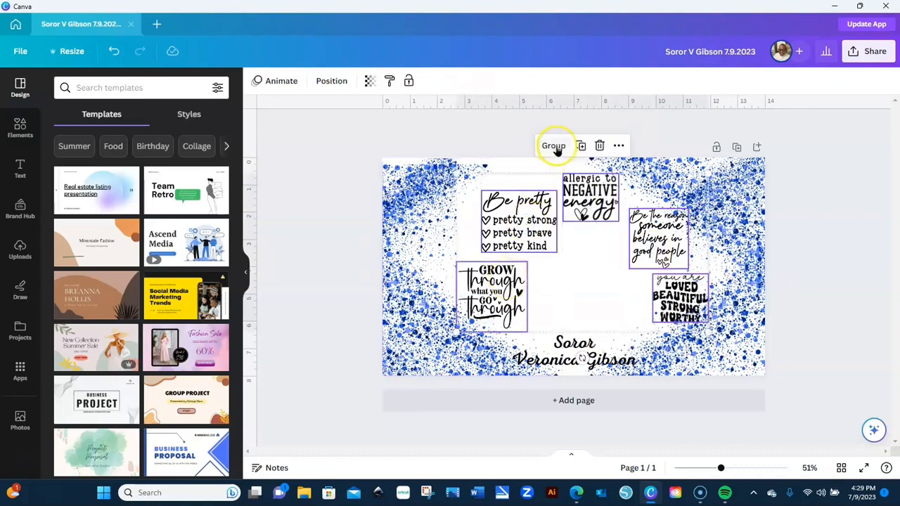
click(553, 147)
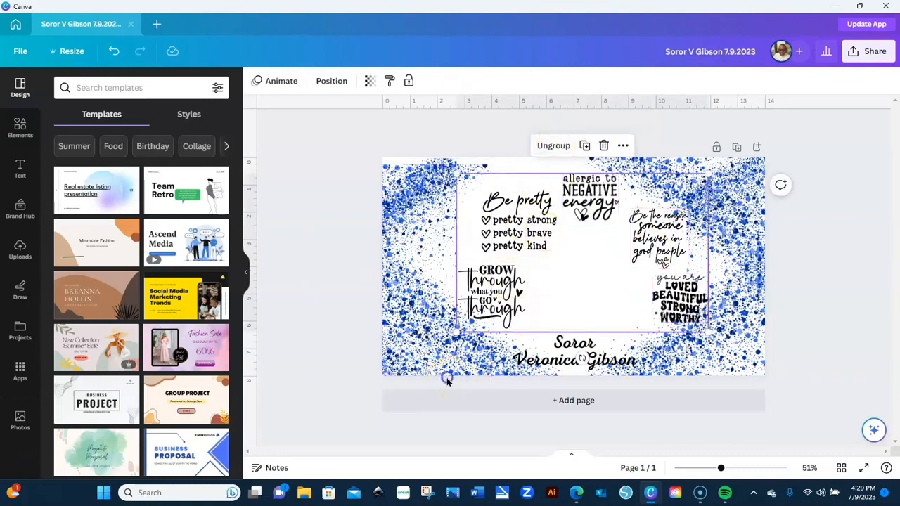
- Bring both splatter photos toward the centre and shift the quotes group slightly left
click(443, 371)
drag(442, 360, 512, 359)
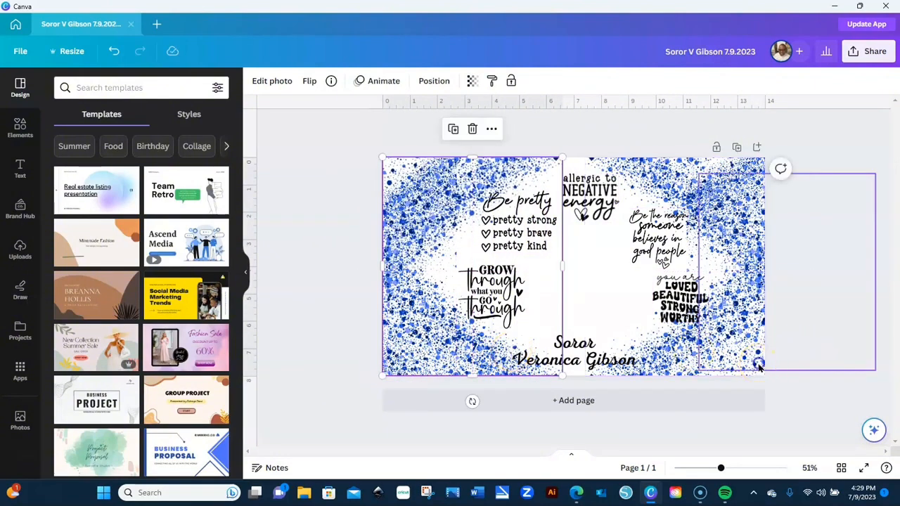
drag(758, 366, 682, 378)
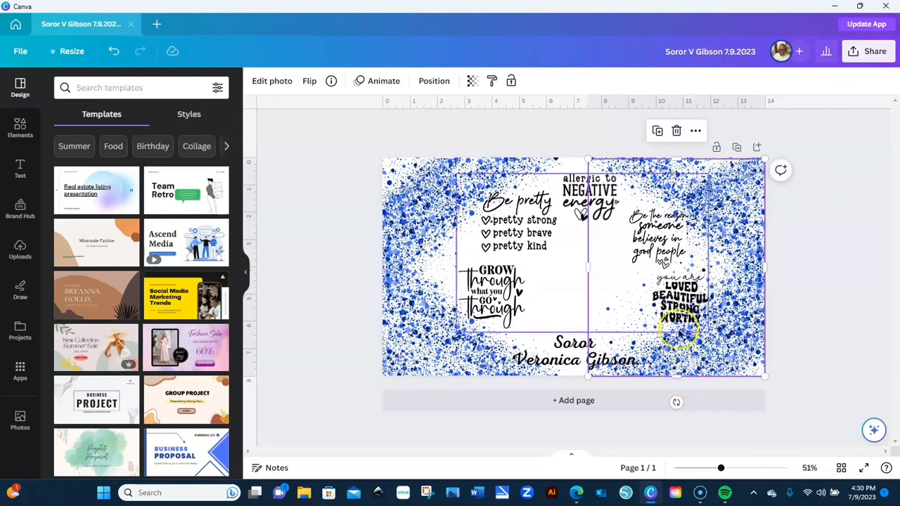
click(580, 194)
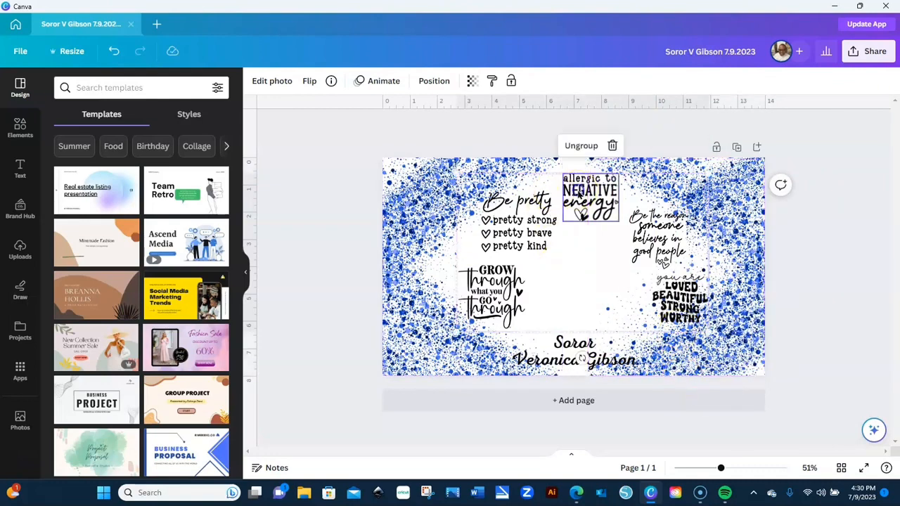
click(552, 177)
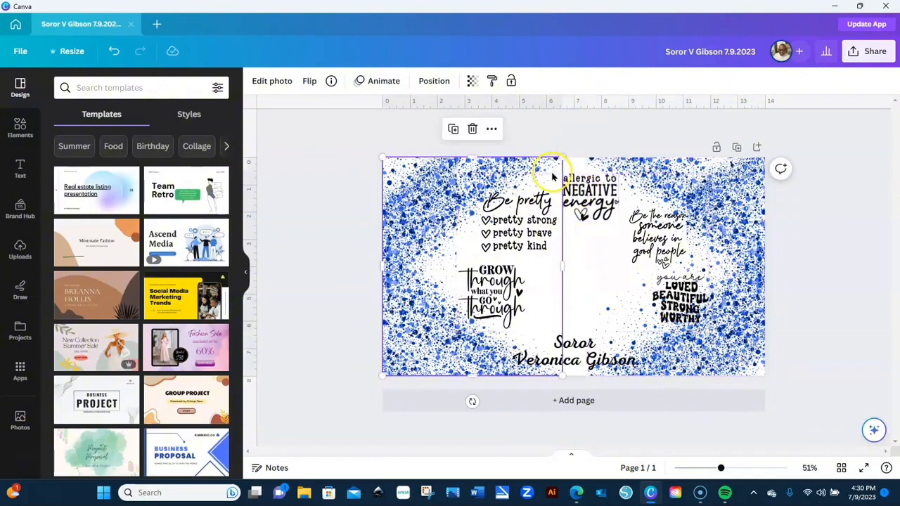
click(577, 176)
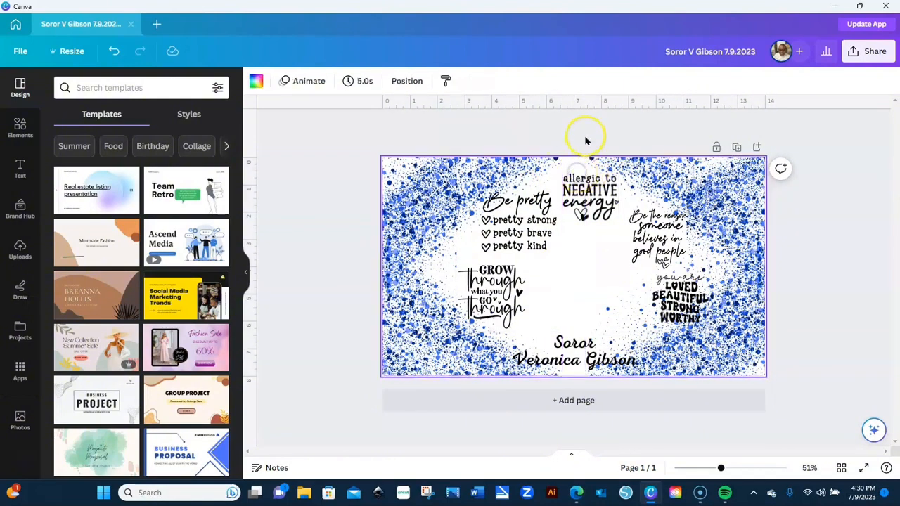
click(585, 138)
drag(584, 192, 576, 190)
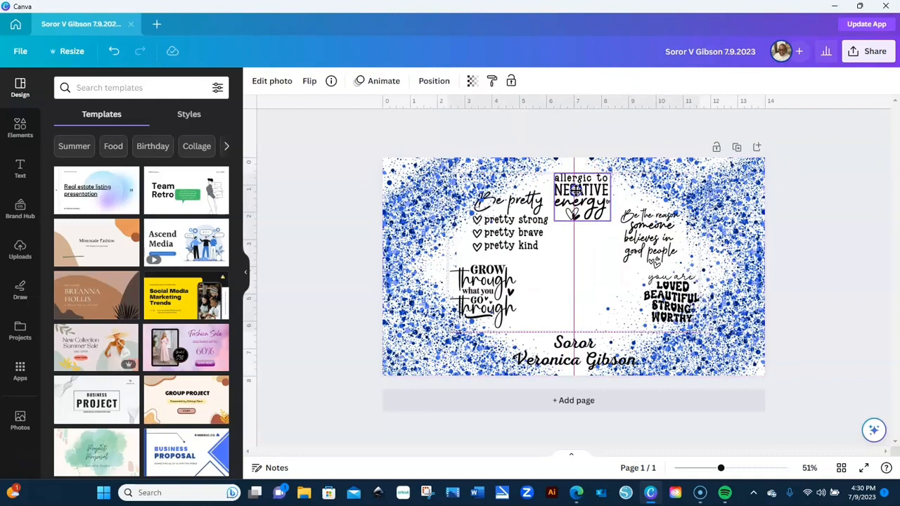
- Centre the quotes group and move it to the front with Layer > Bring to front
drag(575, 190, 577, 194)
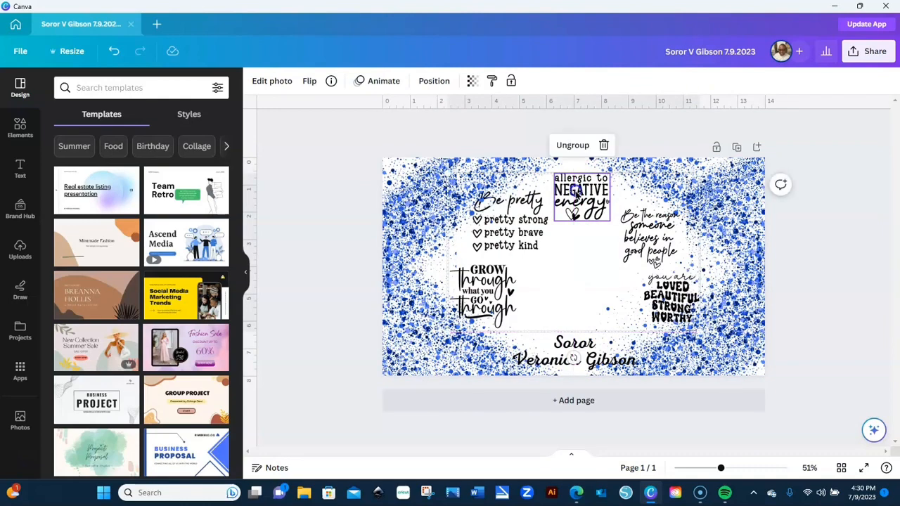
right_click(576, 191)
mouse_move(629, 322)
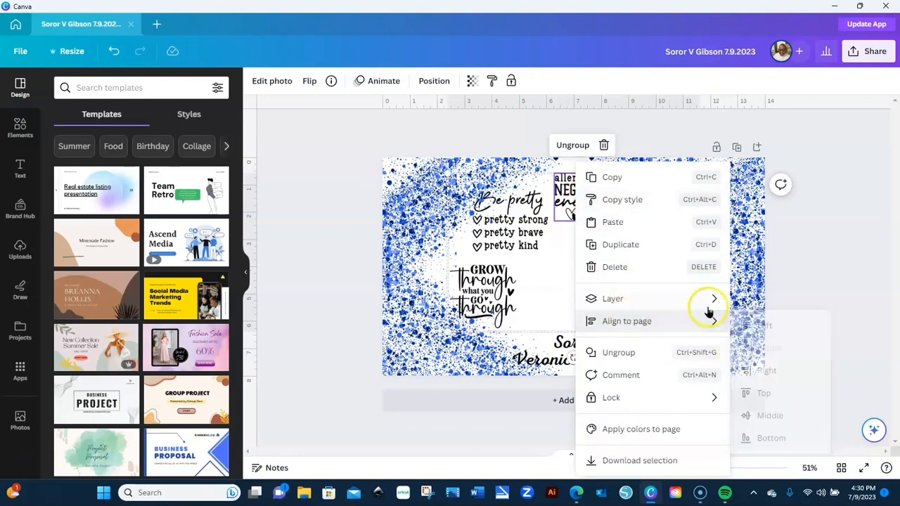
mouse_move(709, 313)
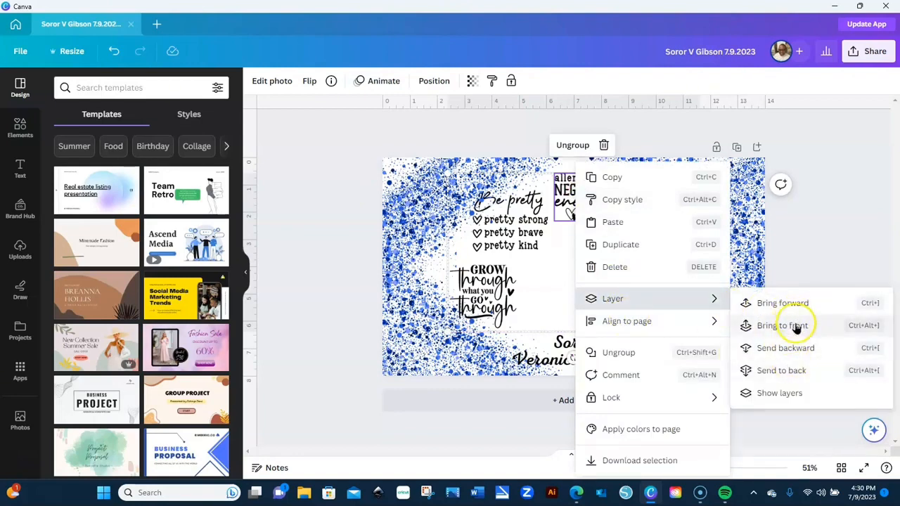
click(795, 327)
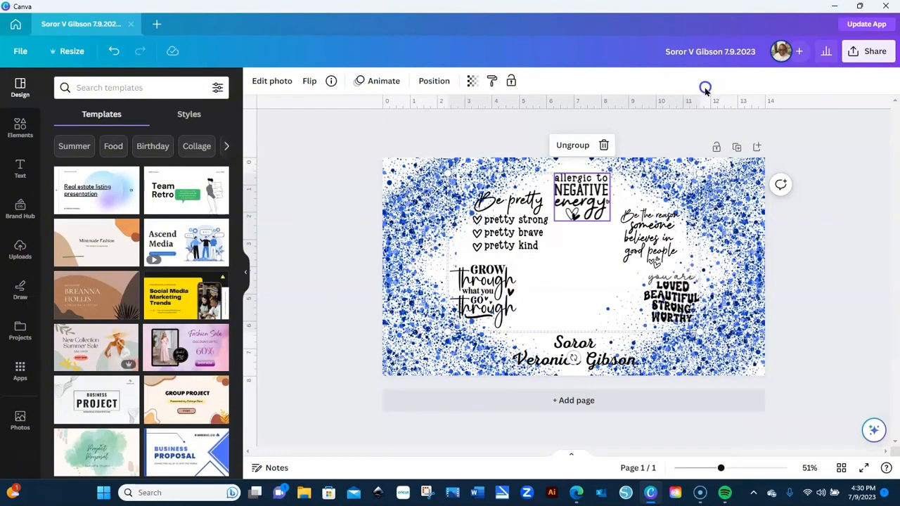
click(668, 128)
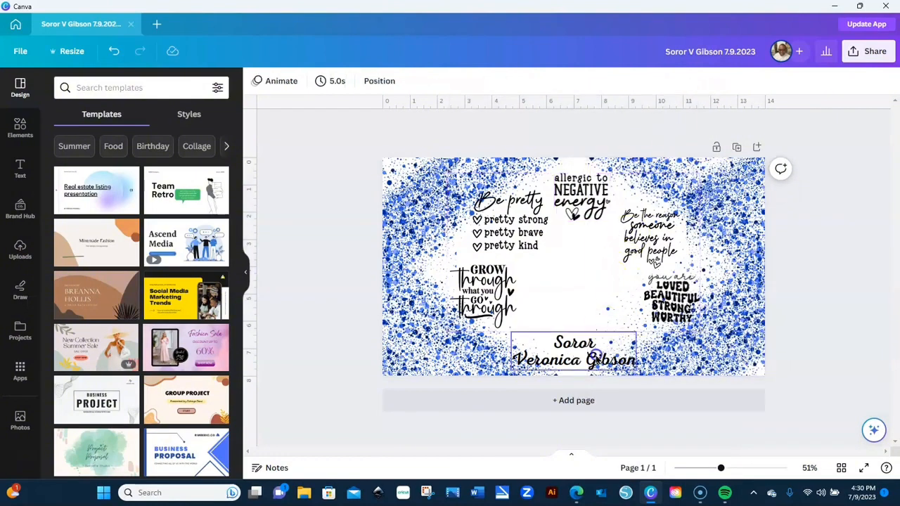
- Nudge the bottom name text slightly upward, then start uploading an image from the computer
click(596, 360)
drag(597, 360, 596, 352)
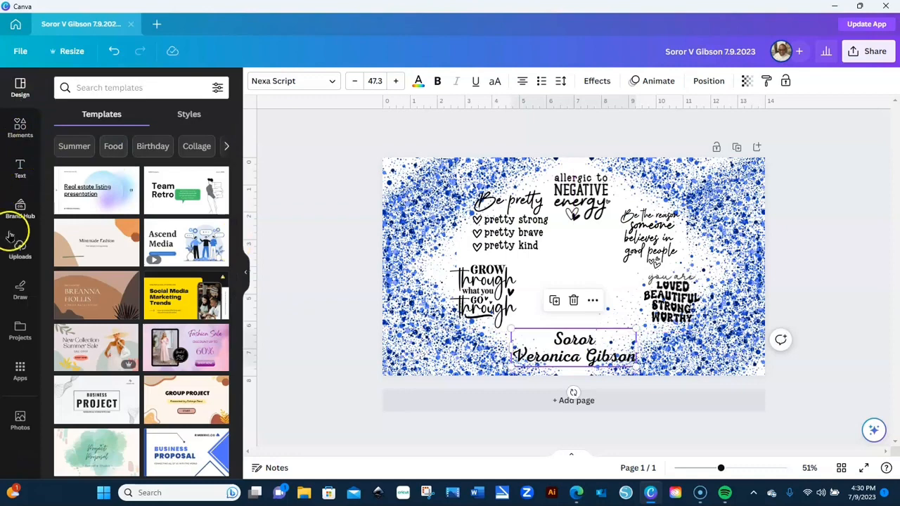
click(20, 250)
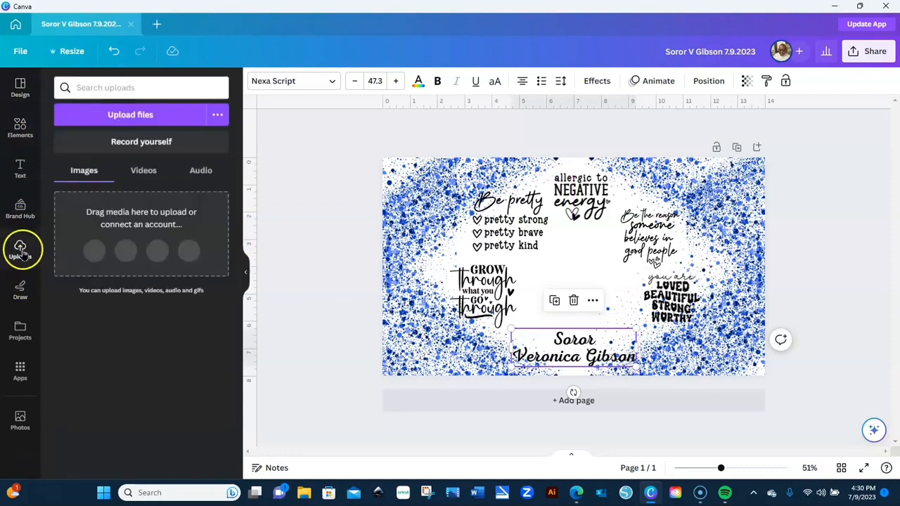
click(180, 120)
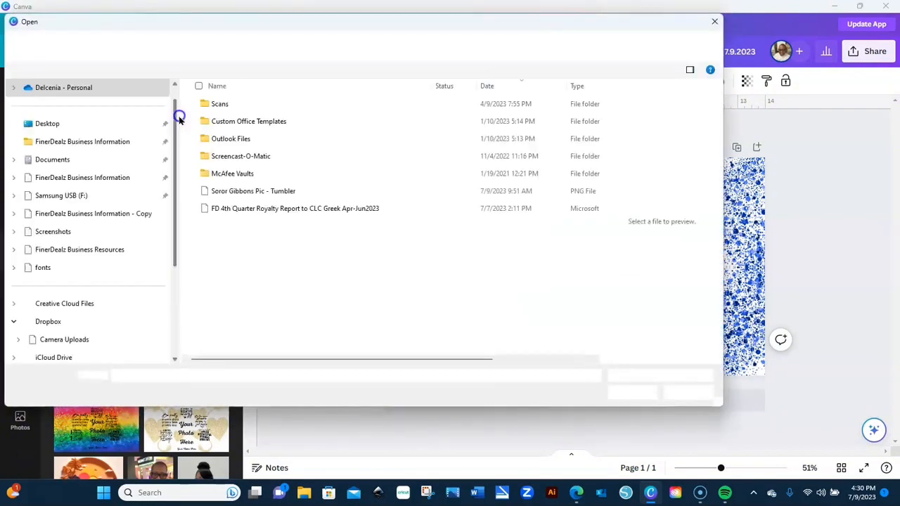
- Upload the tumbler photo PNG from the Desktop into Canva
click(271, 191)
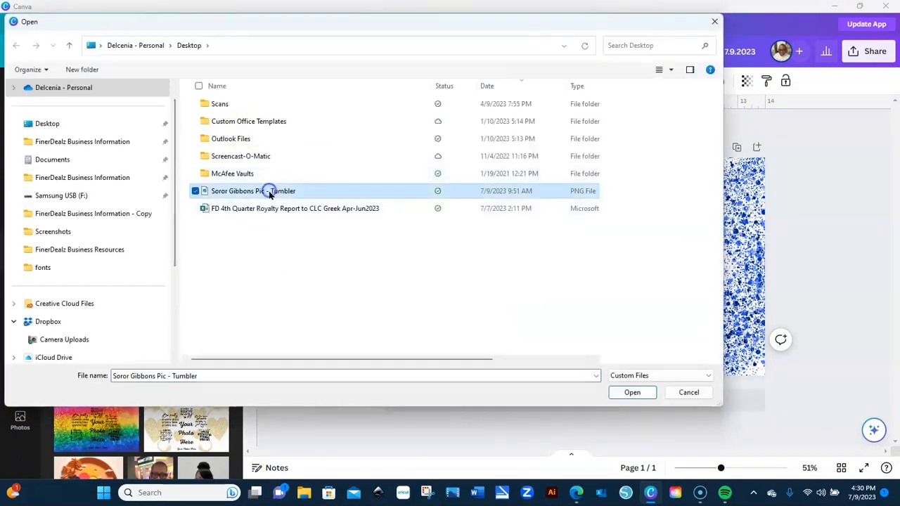
click(633, 392)
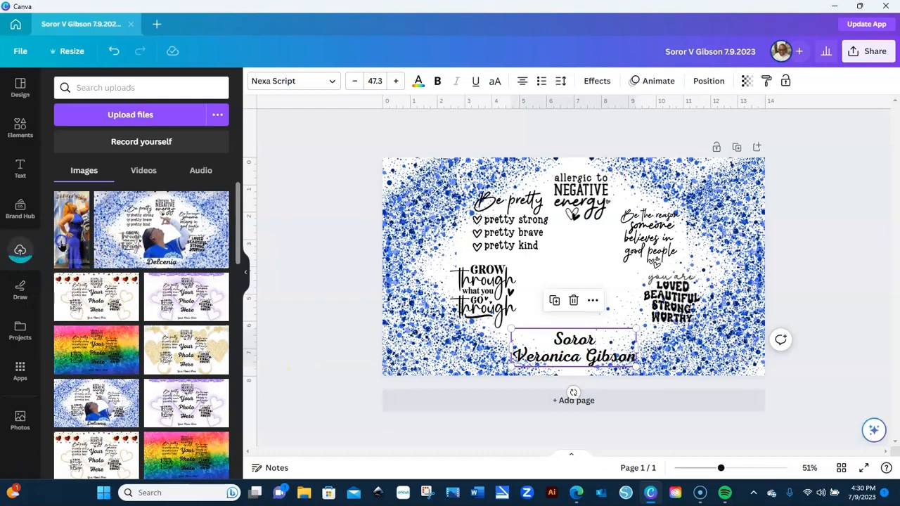
- Add the photo of the woman in blue, enlarge it to full wrap height, and center it between the quotes
click(62, 246)
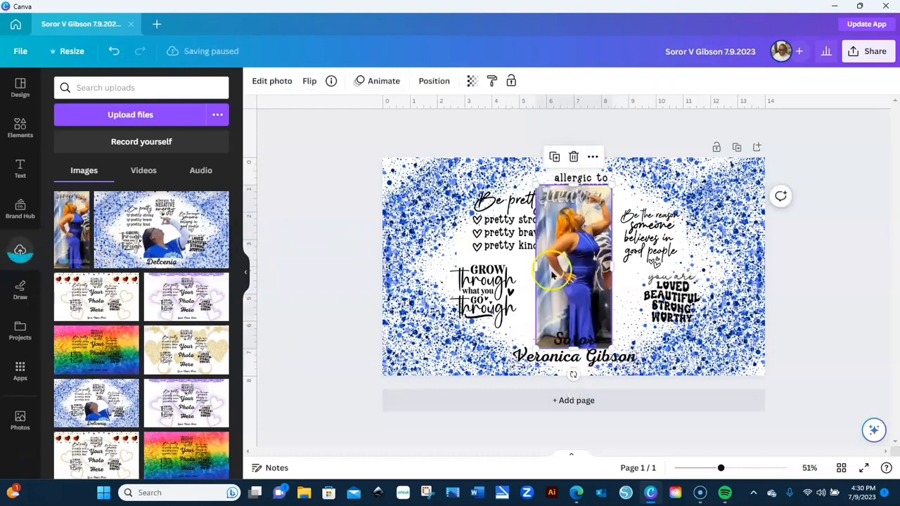
drag(534, 345, 515, 389)
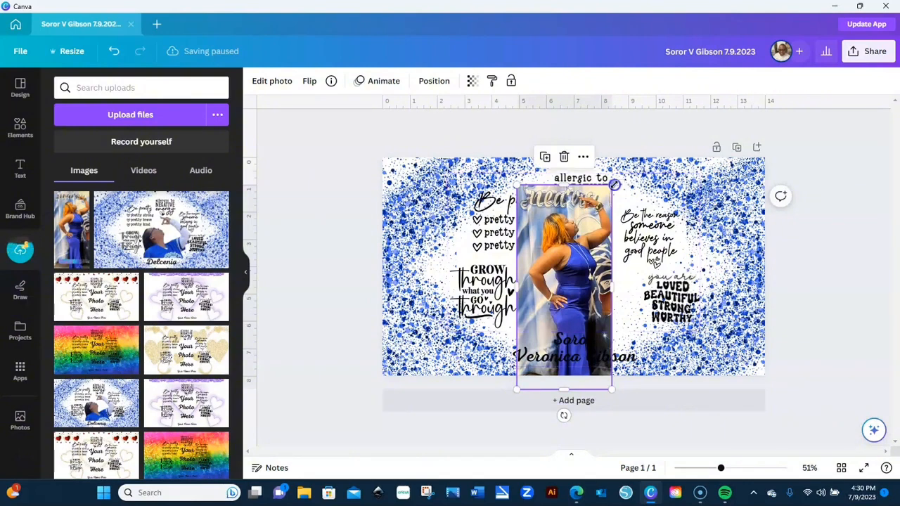
drag(622, 175, 623, 156)
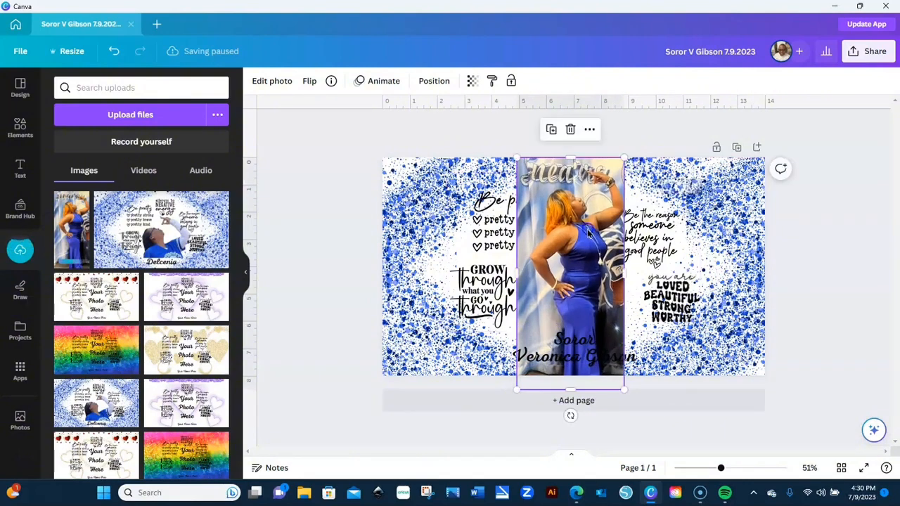
drag(593, 243, 601, 284)
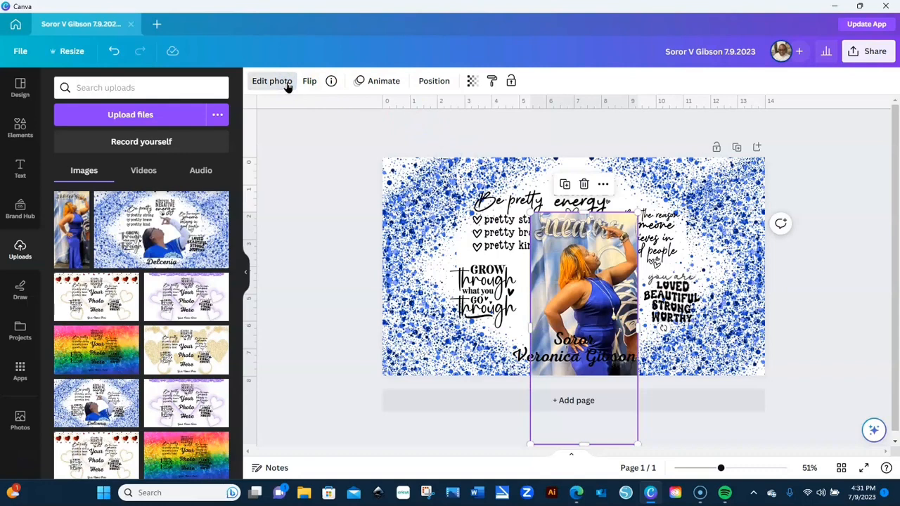
- Remove the photo's background with BG Remover and center the cut-out woman on the page
click(259, 83)
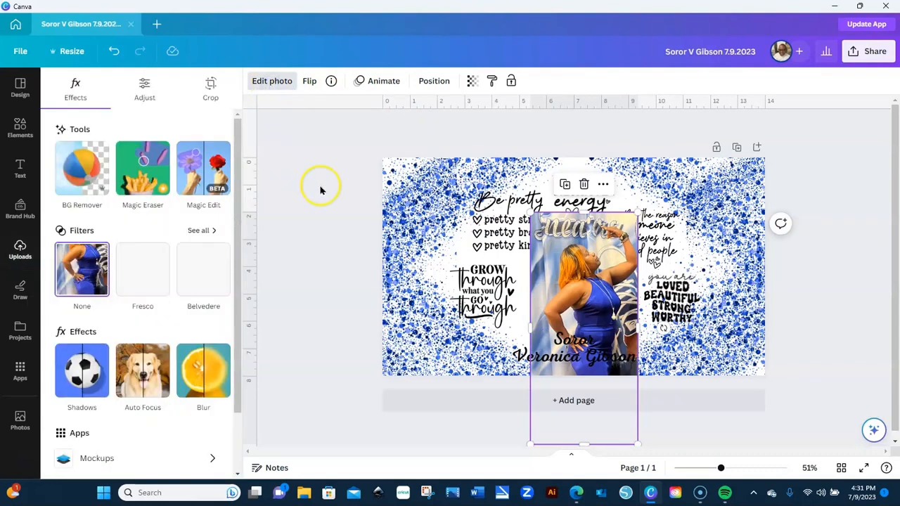
click(82, 171)
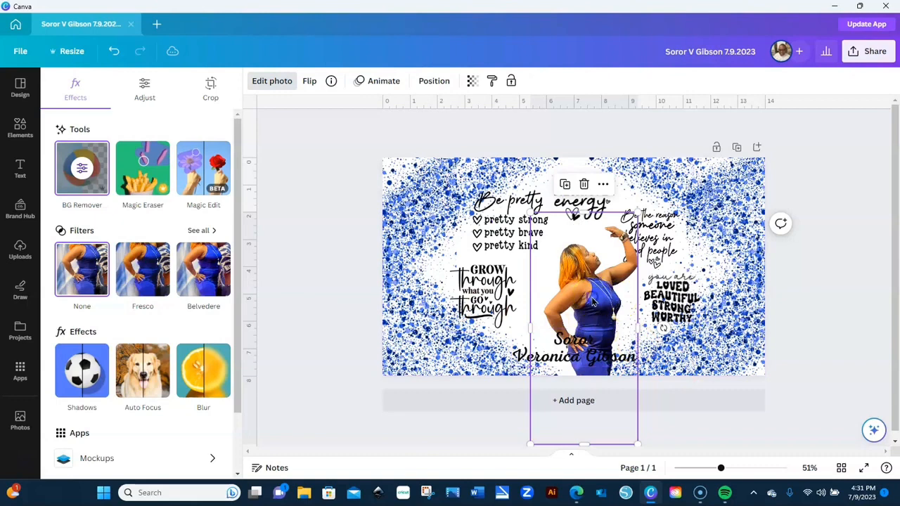
mouse_move(592, 293)
mouse_down()
mouse_move(579, 271)
mouse_move(581, 280)
mouse_up()
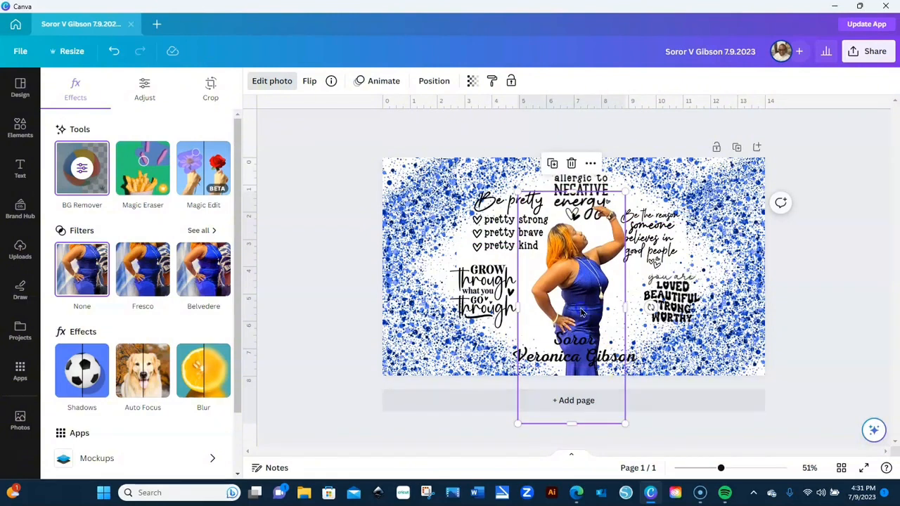
drag(581, 312, 590, 308)
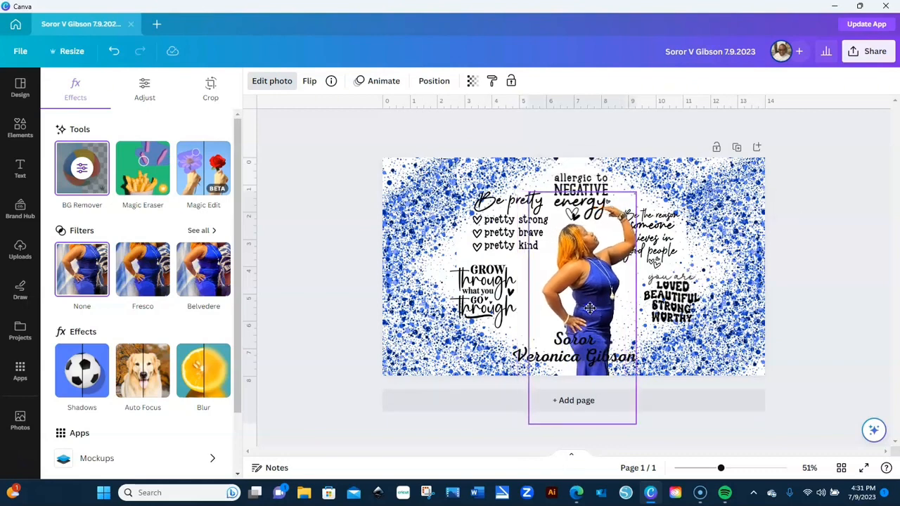
drag(590, 307, 583, 308)
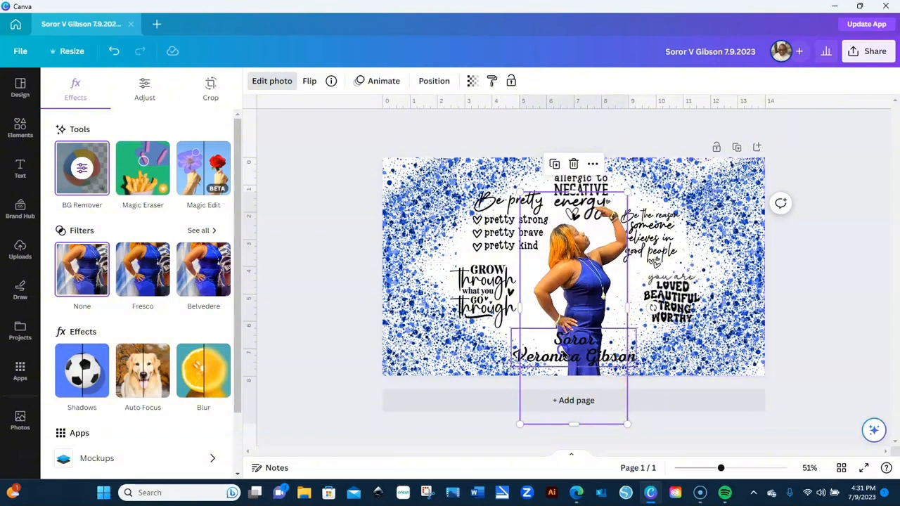
click(581, 344)
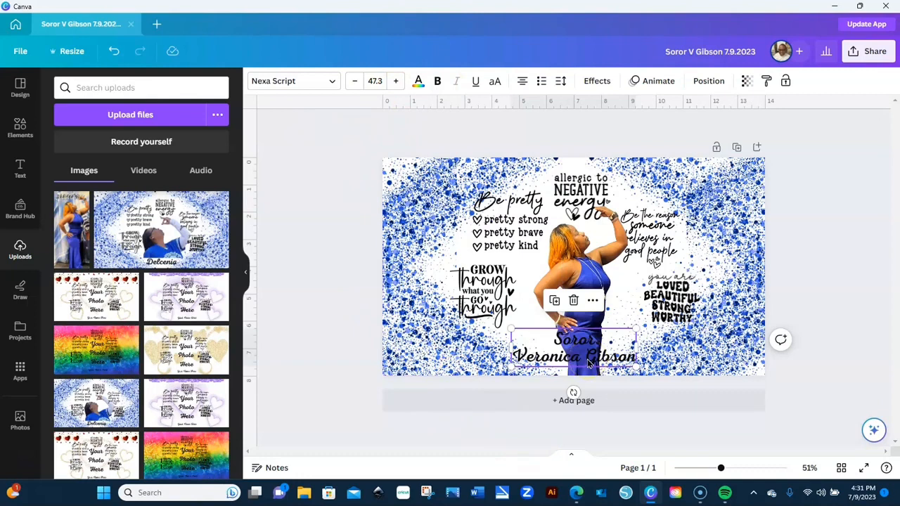
- Give the bottom name text an Outline effect in Light Gray
click(596, 83)
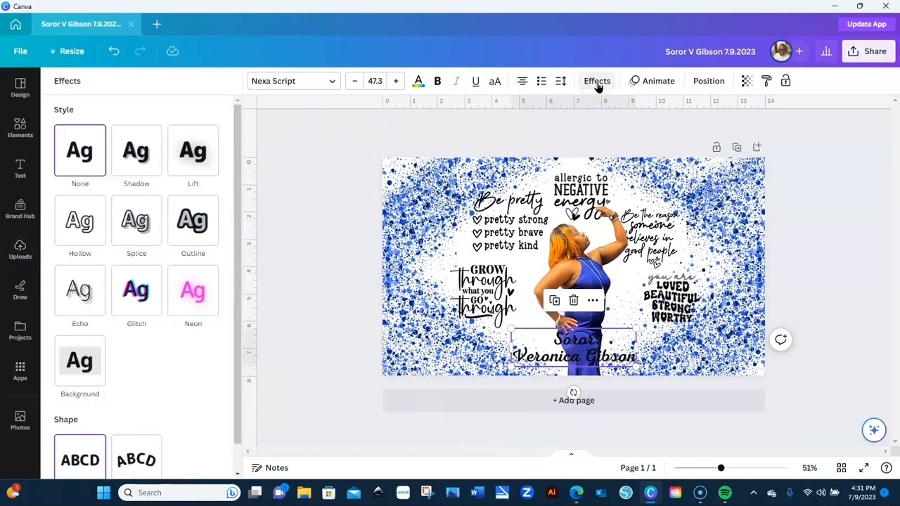
click(200, 223)
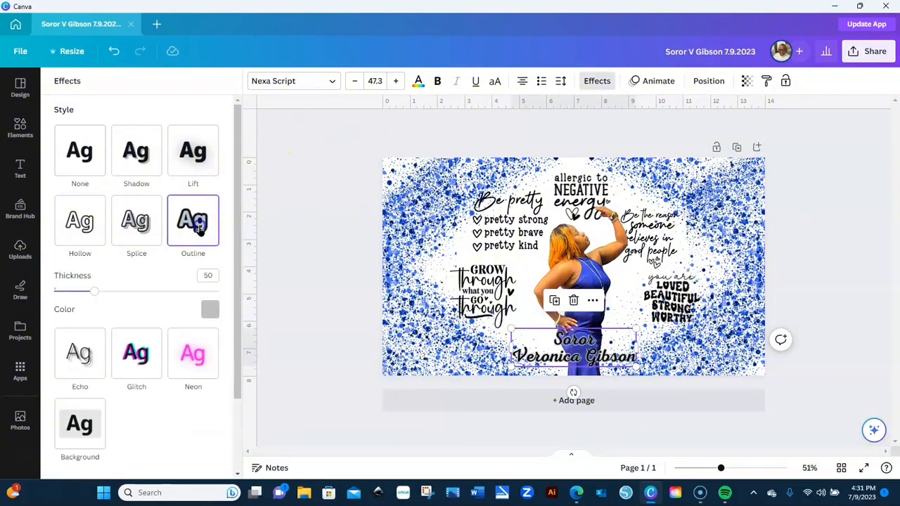
click(209, 310)
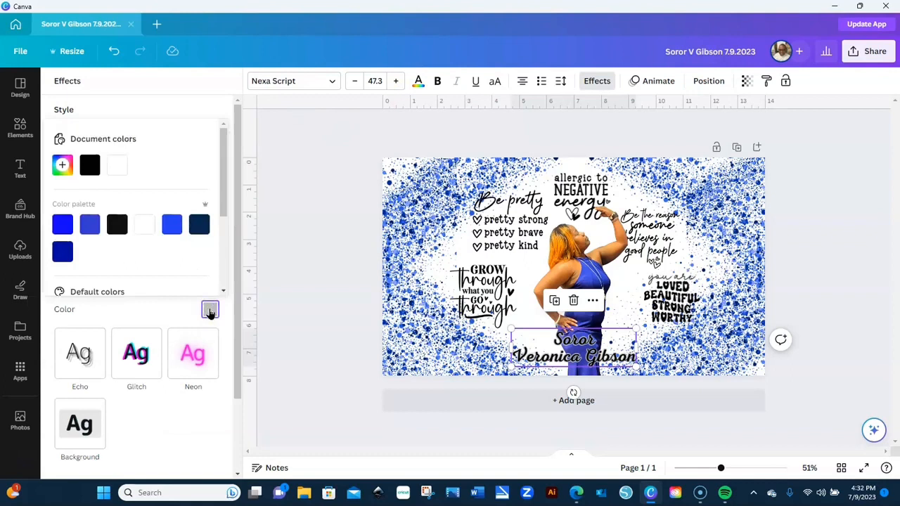
drag(228, 195, 227, 246)
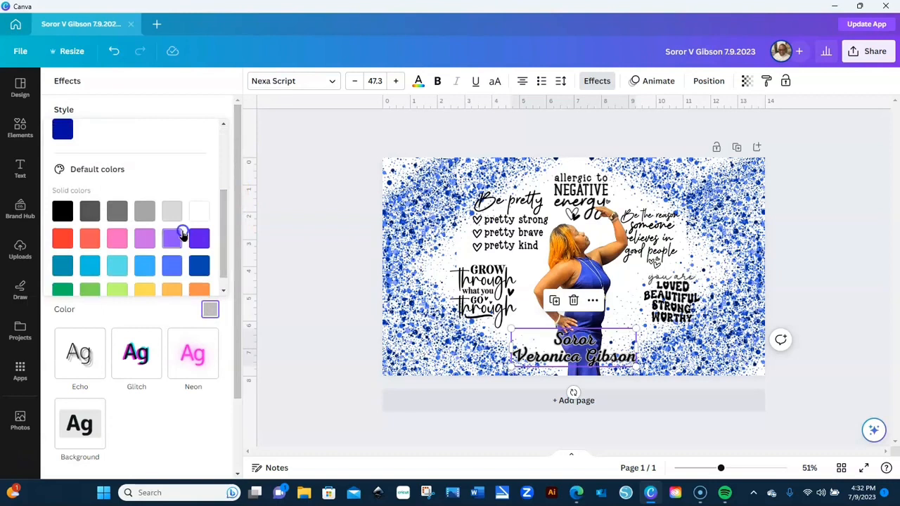
click(171, 220)
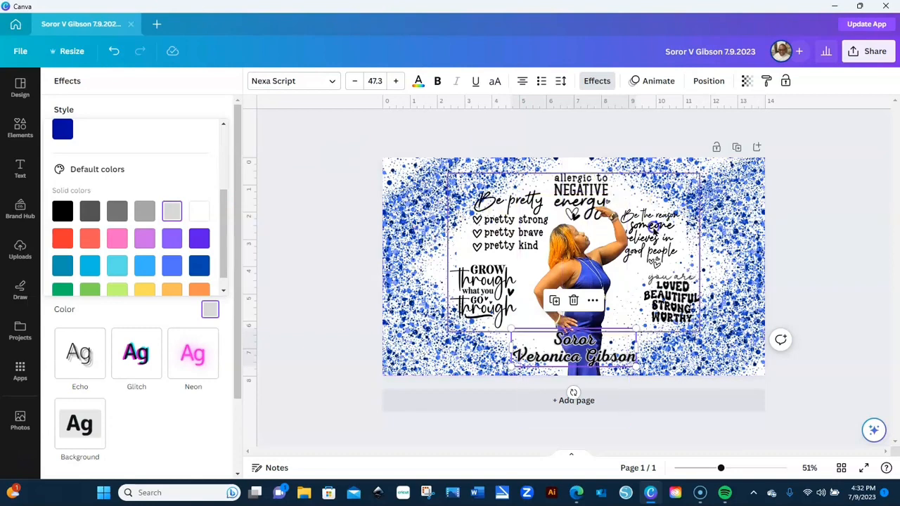
click(654, 231)
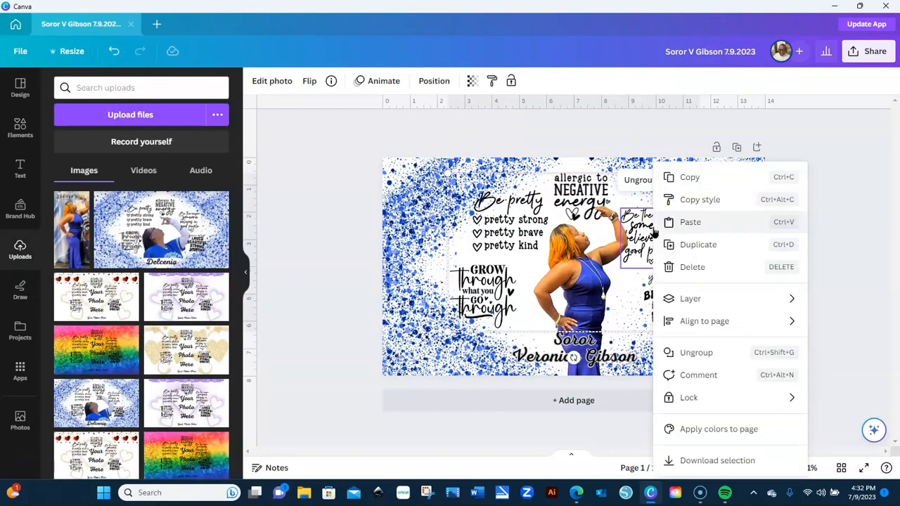
mouse_move(668, 301)
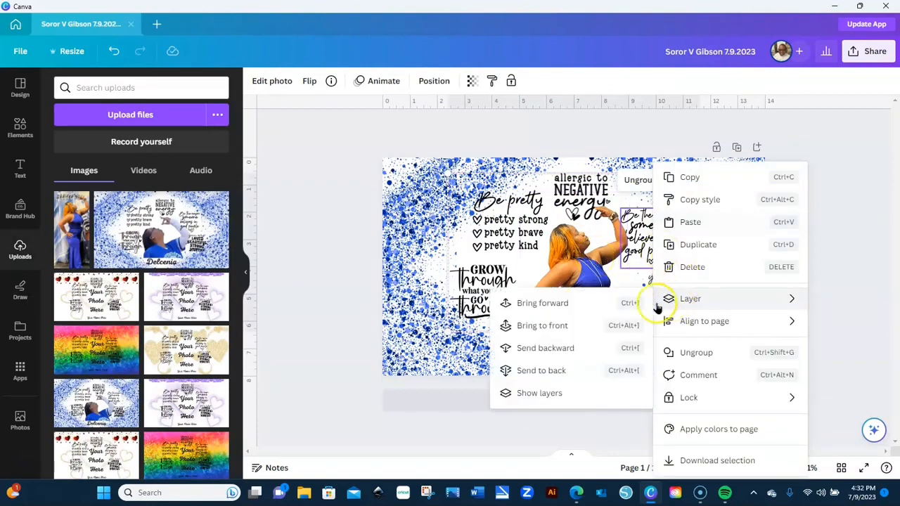
click(570, 326)
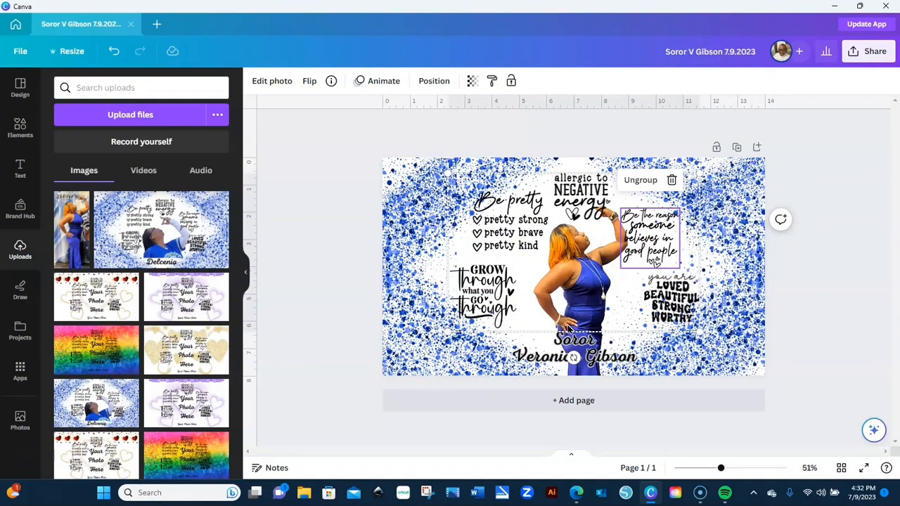
click(870, 179)
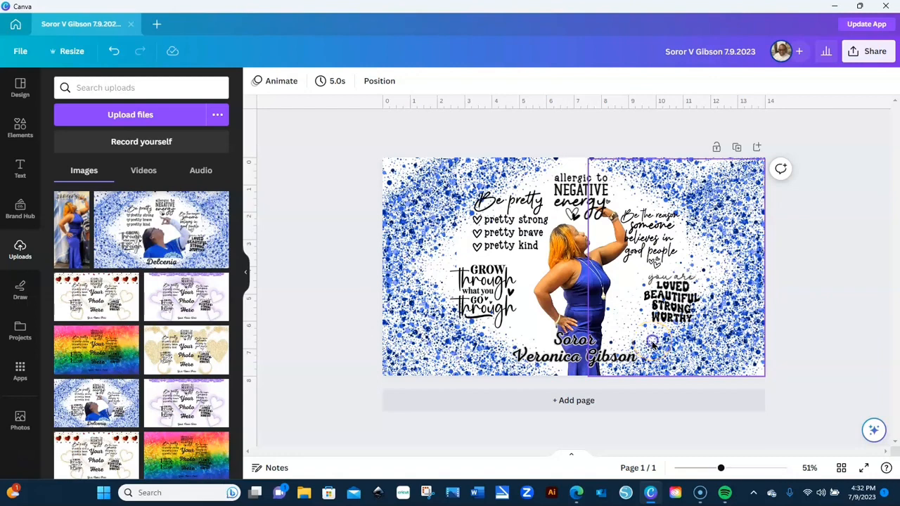
- Shift the right splatter background piece rightward and trim its right edge to the page edge
drag(652, 344, 704, 337)
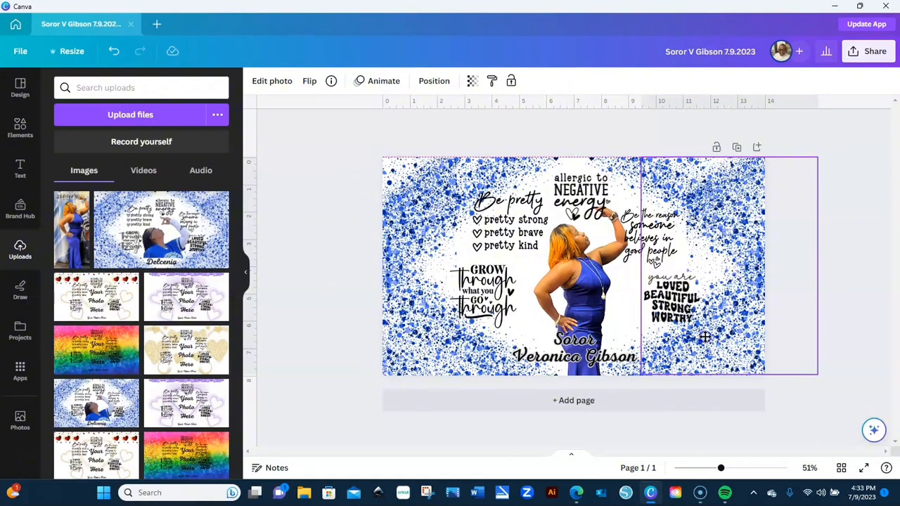
drag(705, 338, 705, 337)
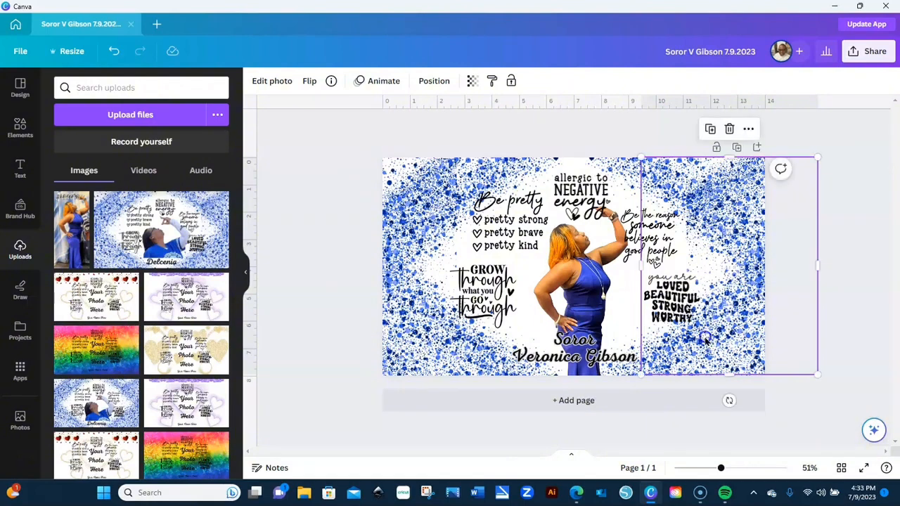
drag(818, 268, 765, 269)
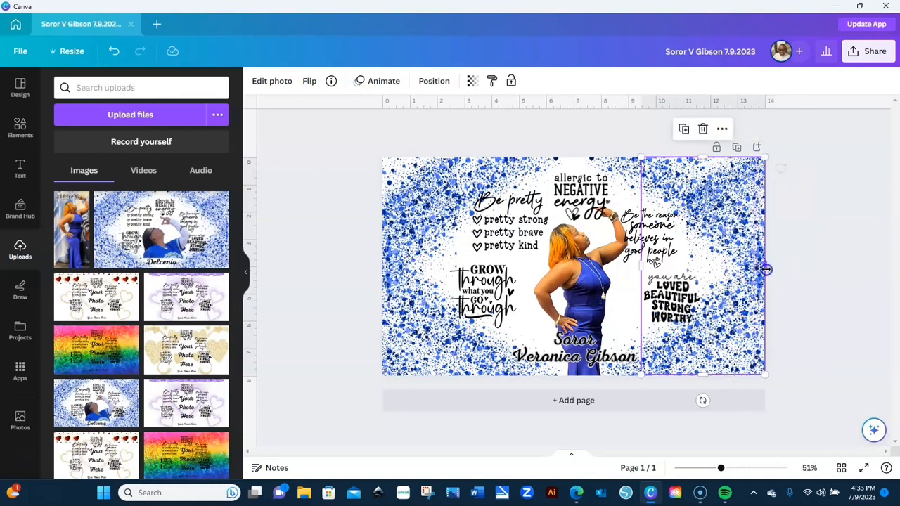
click(823, 217)
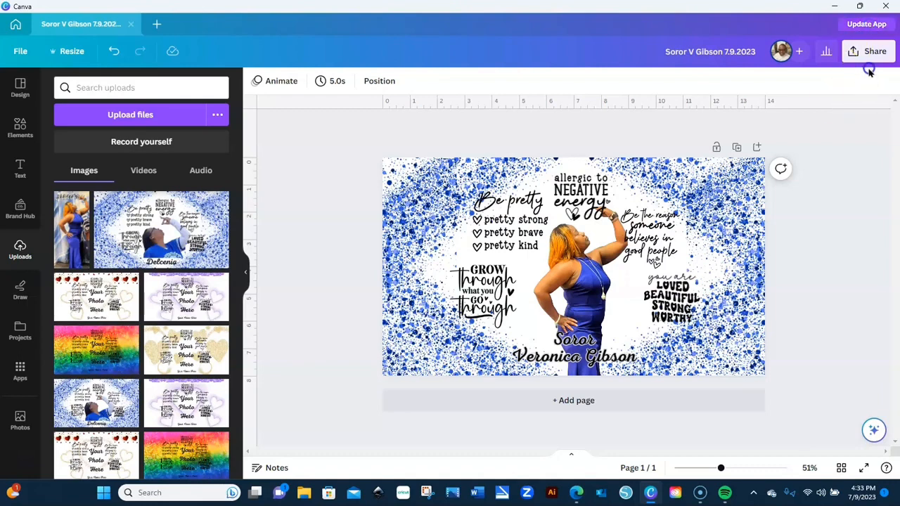
- Download the design as a PNG through Share > Download
click(870, 53)
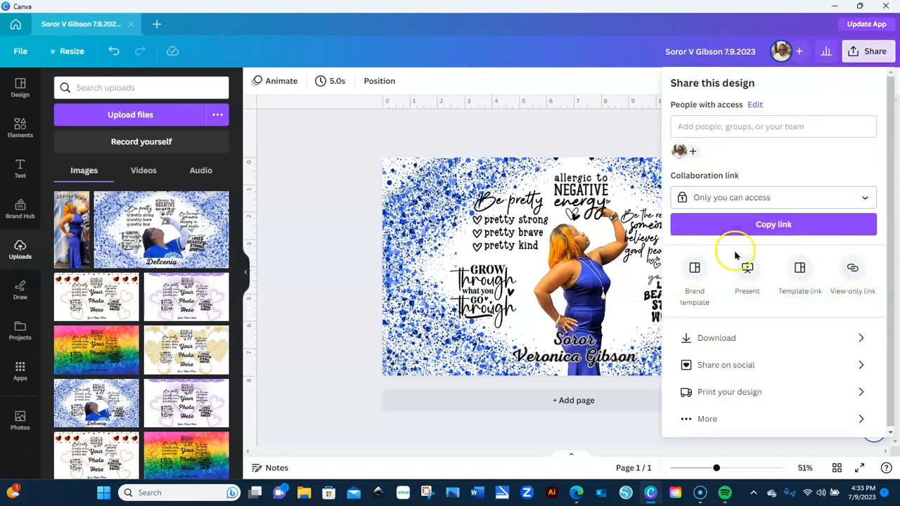
click(735, 339)
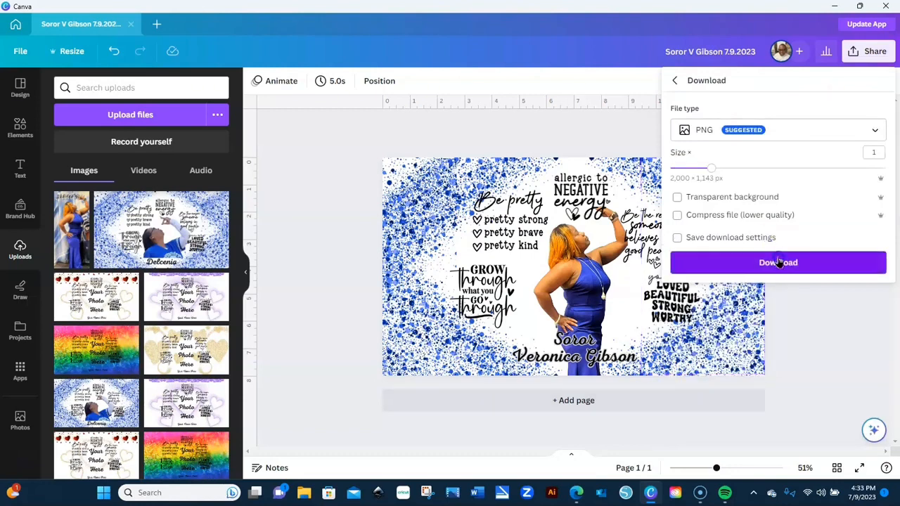
click(779, 262)
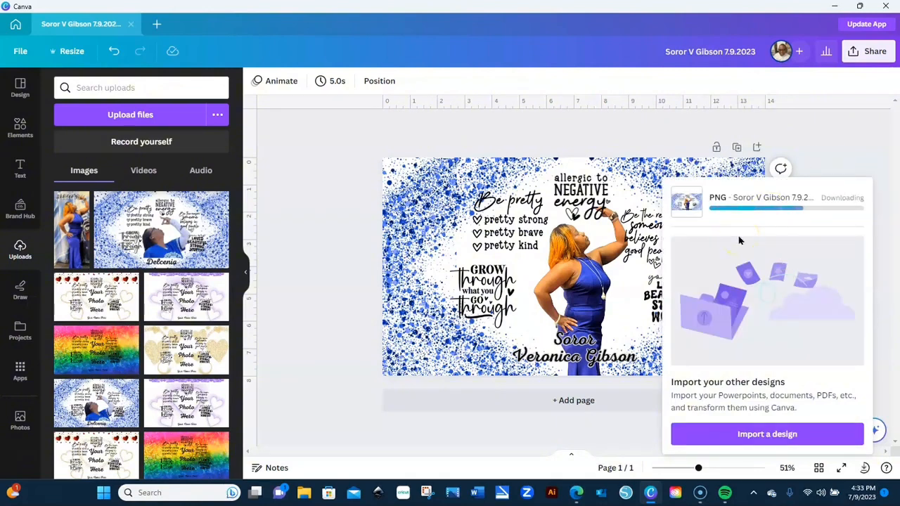
click(485, 237)
click(352, 283)
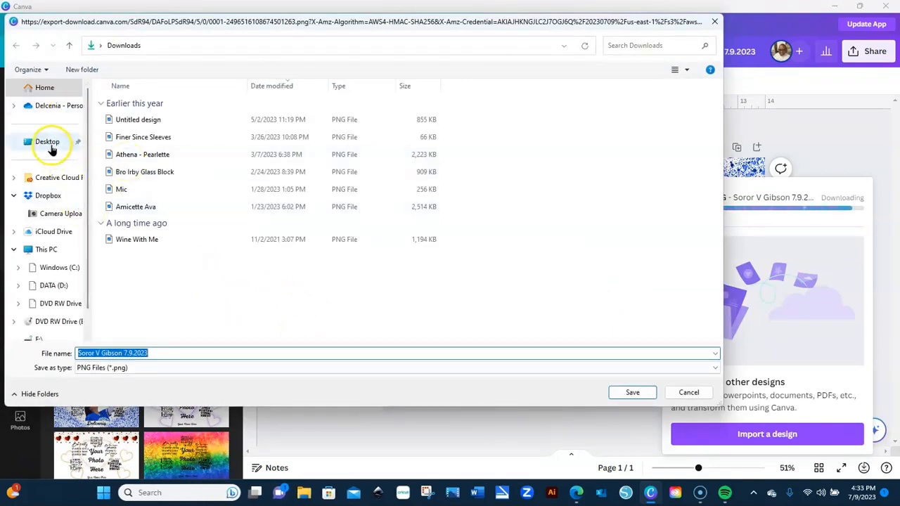
- Save the PNG to the Desktop with ' - Tumbler Final' appended to its file name
click(49, 144)
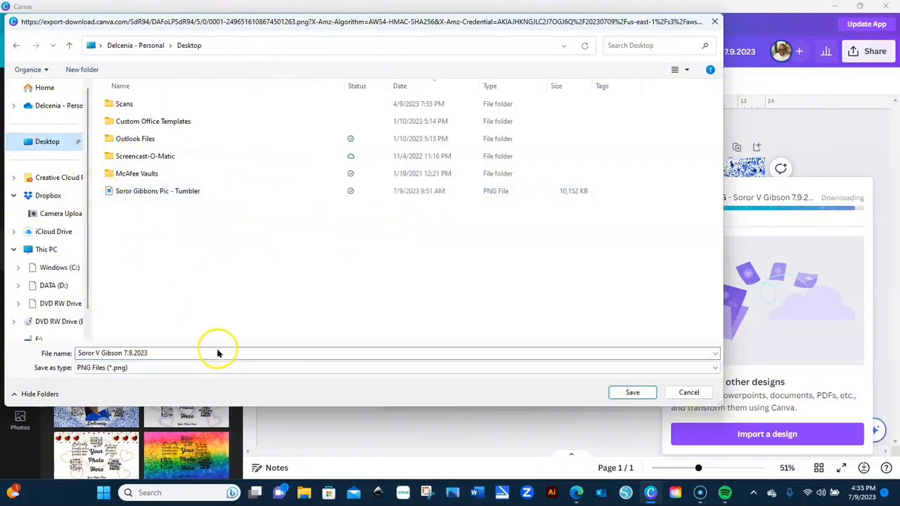
click(163, 353)
click(163, 354)
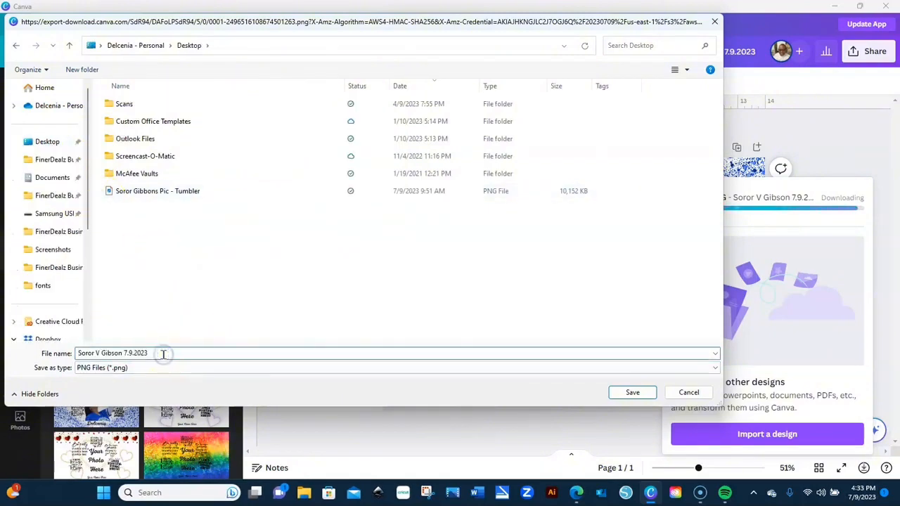
text(- )
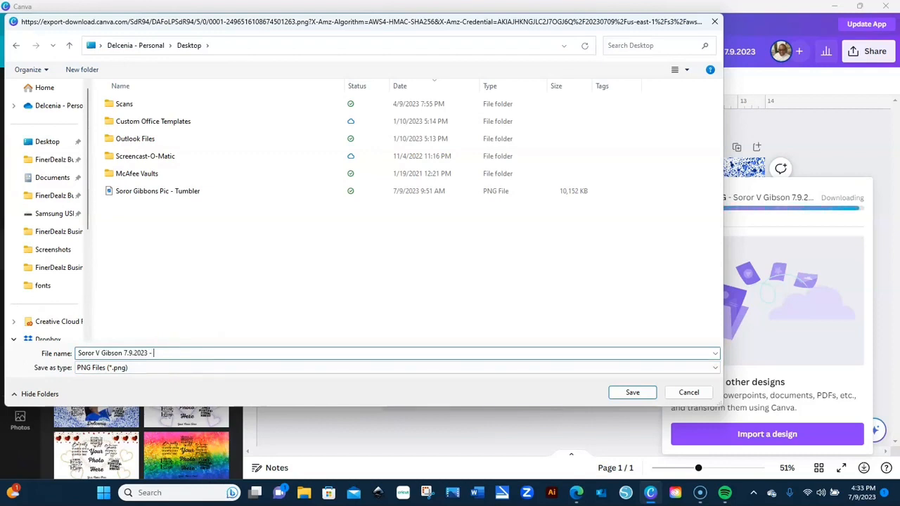
text(Tumbler Fin)
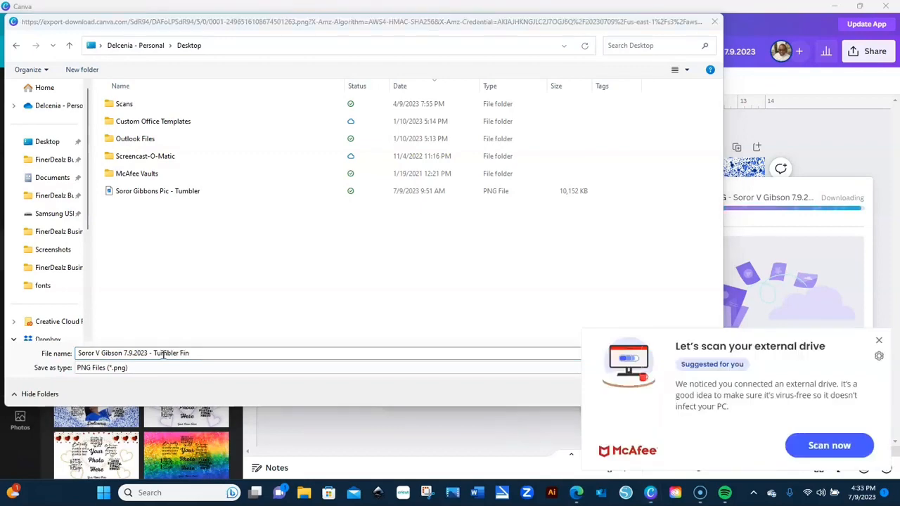
text(al)
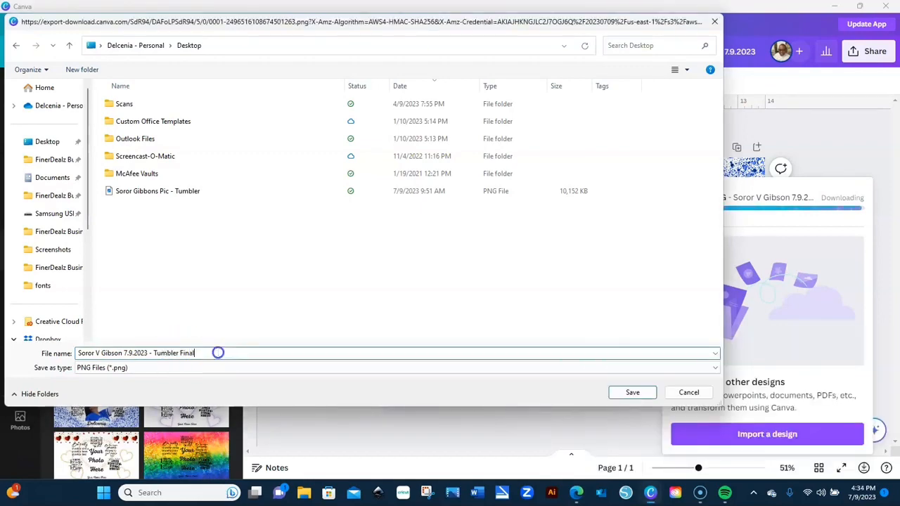
click(632, 393)
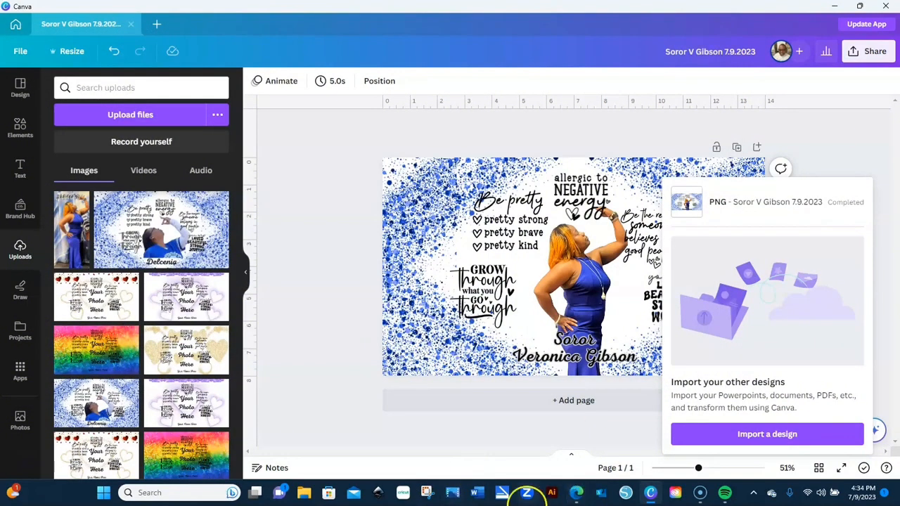
- Switch to Adobe Illustrator from the Windows taskbar
click(553, 494)
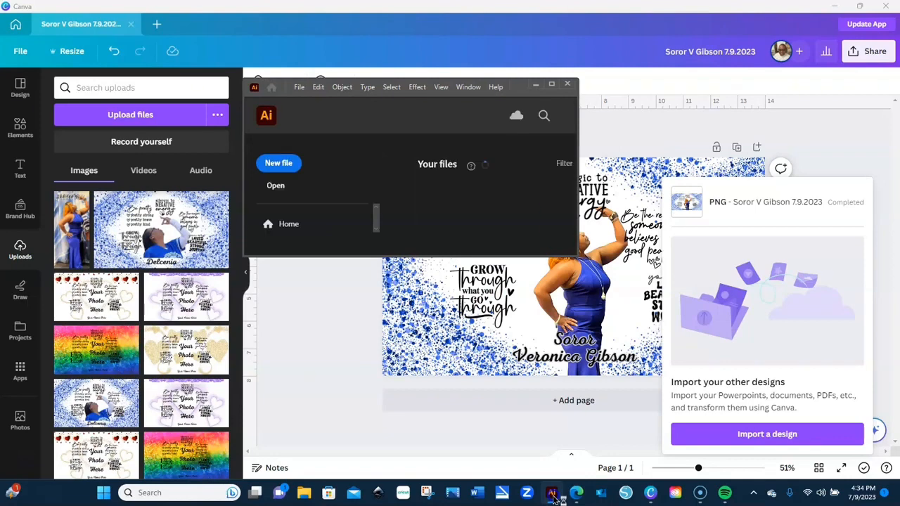
- Maximize the Illustrator window and start a new document from the home screen
click(551, 83)
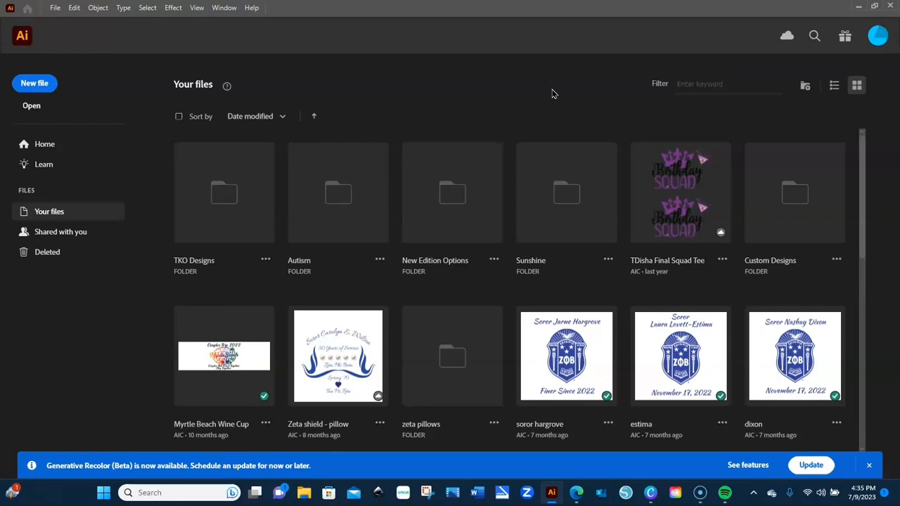
click(40, 83)
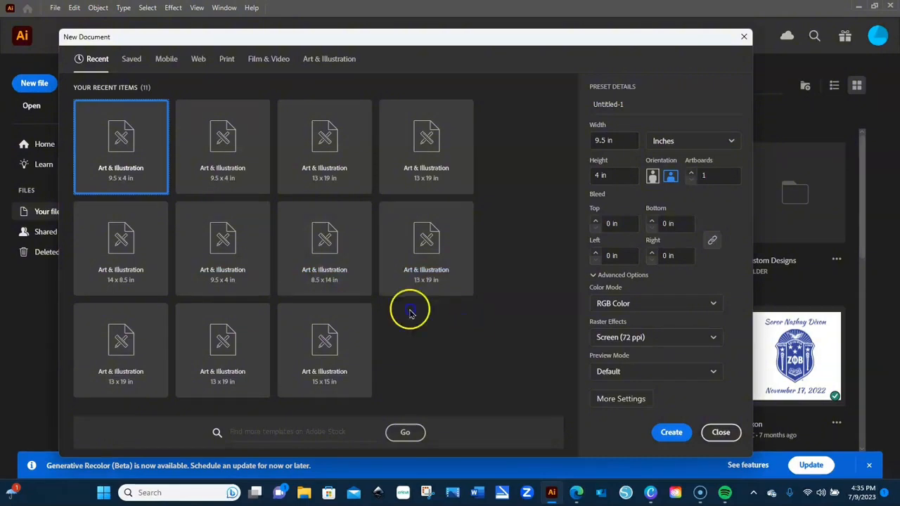
- Create a new document from the 8.5 x 14 in preset, switched to landscape (14 × 8.5 in)
click(329, 279)
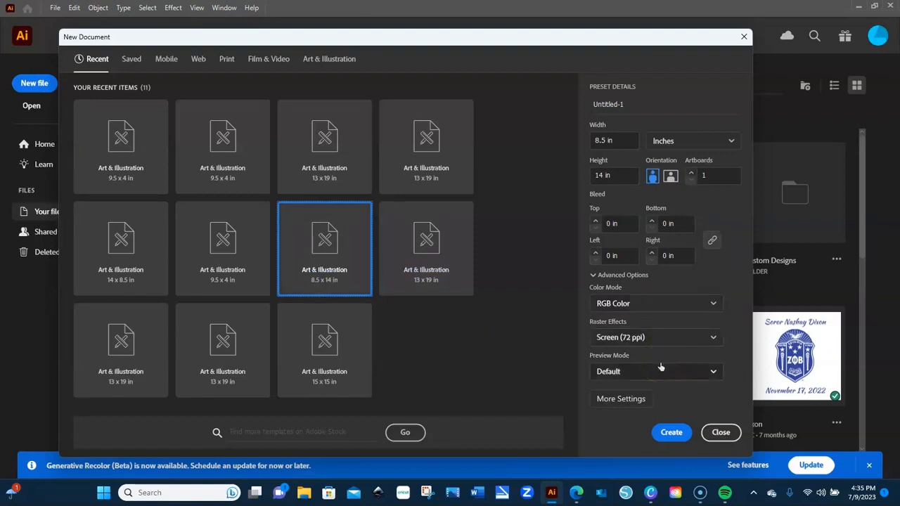
click(671, 178)
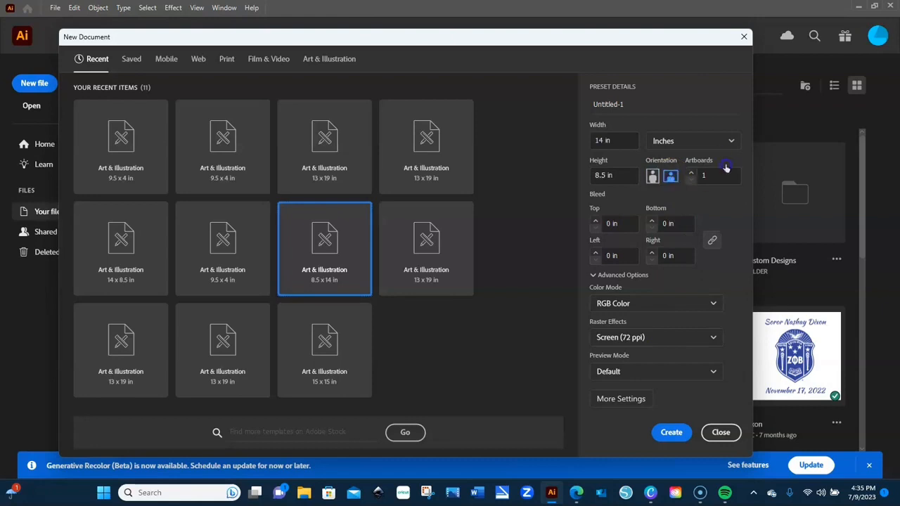
click(670, 432)
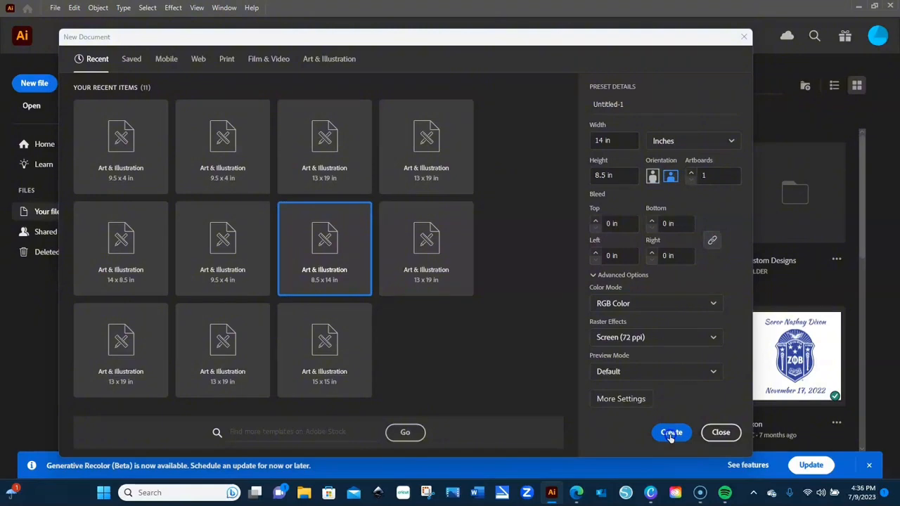
click(671, 433)
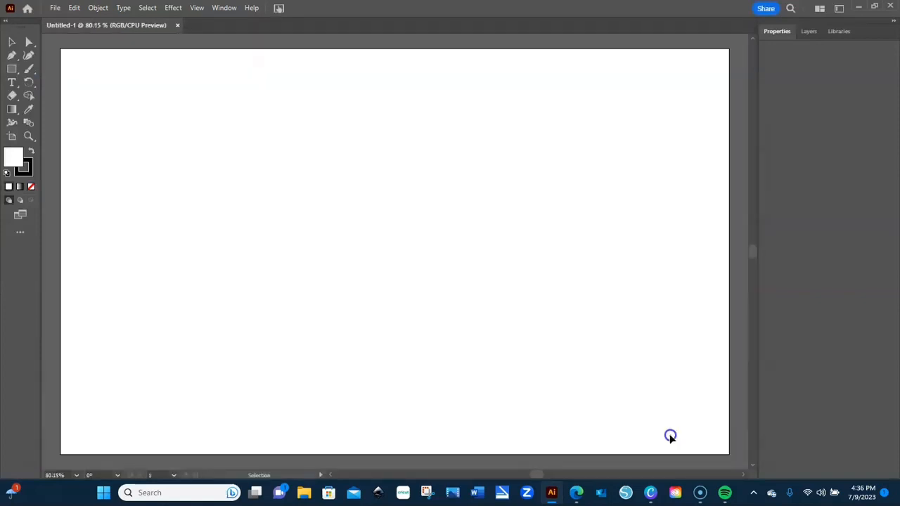
- Zoom to 66.67% and check the Layers, Libraries and Properties panels
click(76, 476)
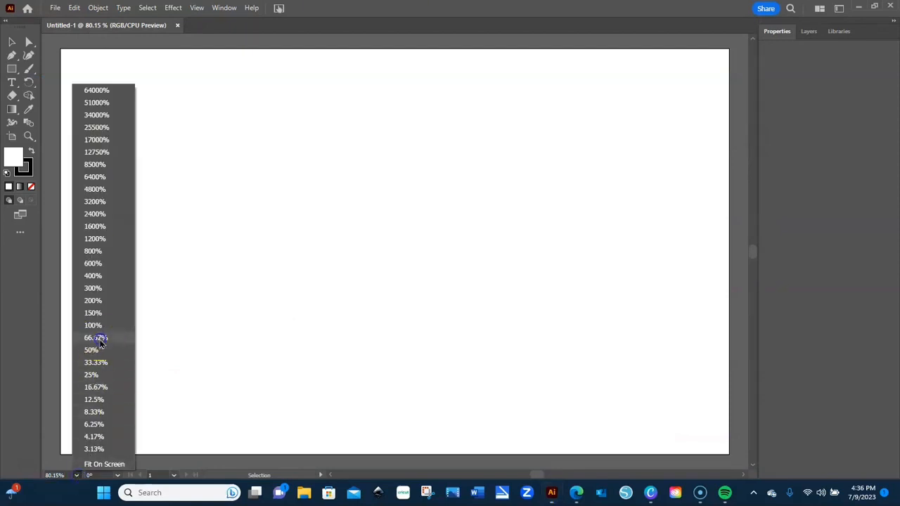
click(98, 338)
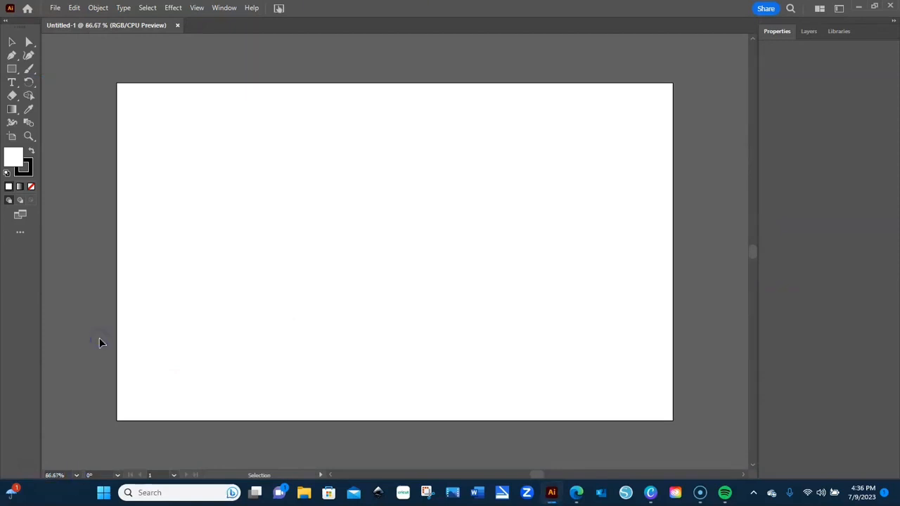
click(809, 33)
click(835, 36)
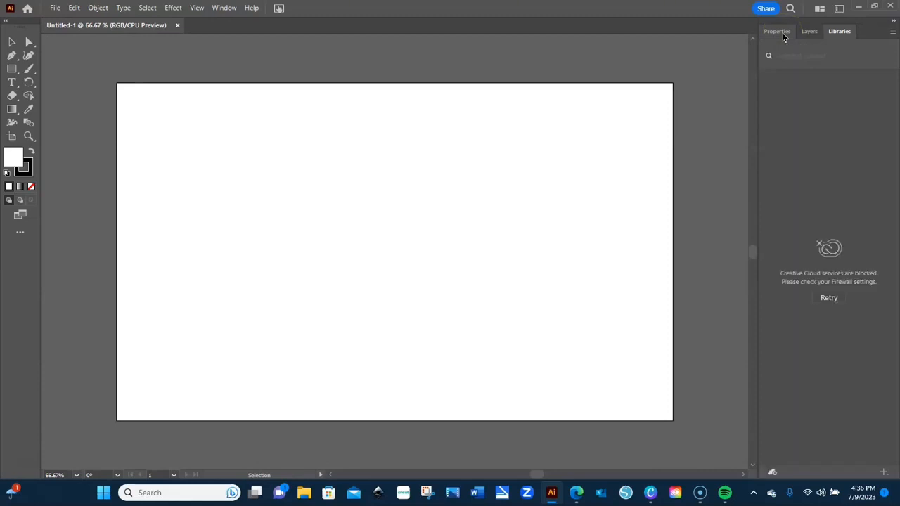
click(779, 31)
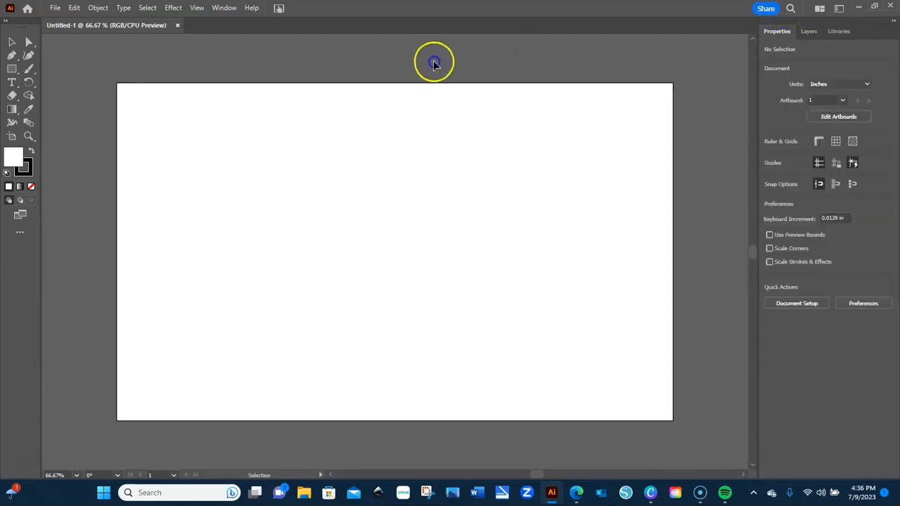
- Place the Tumbler Final PNG from the Desktop at the artboard's upper-left corner
click(55, 8)
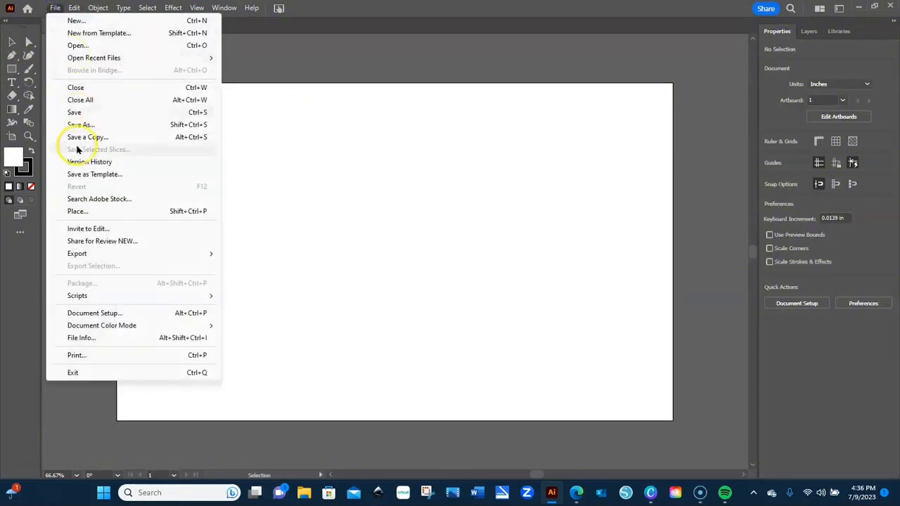
click(81, 210)
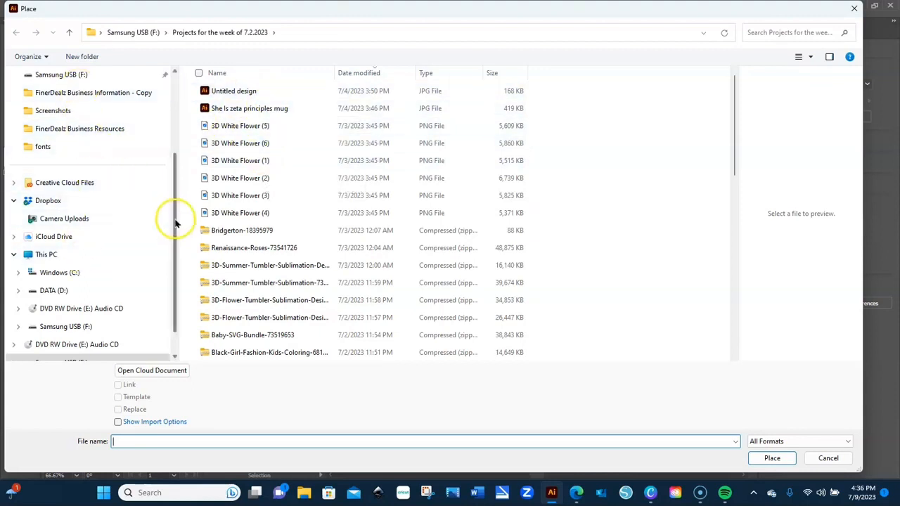
drag(175, 224, 175, 84)
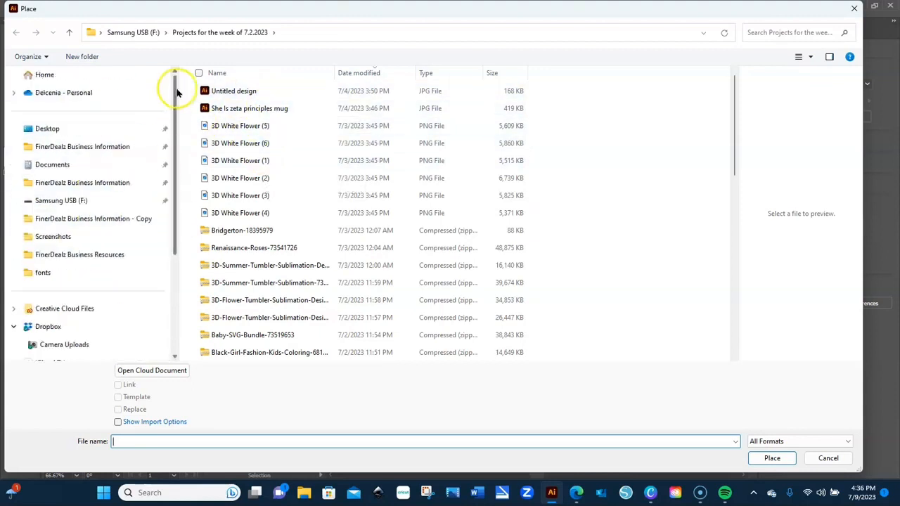
click(72, 130)
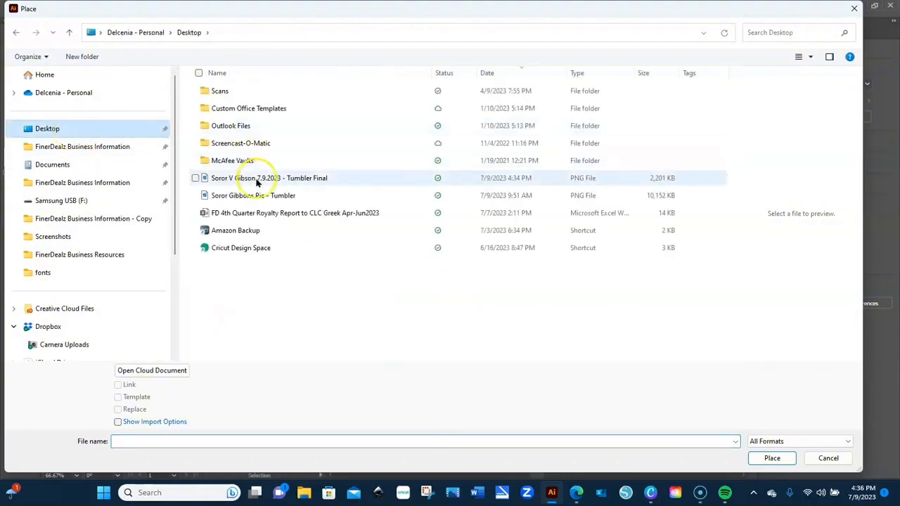
click(282, 178)
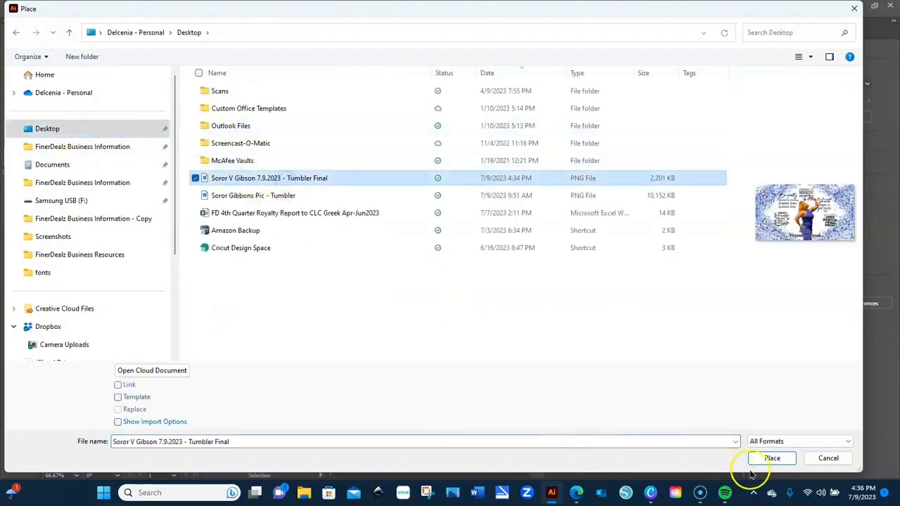
click(773, 458)
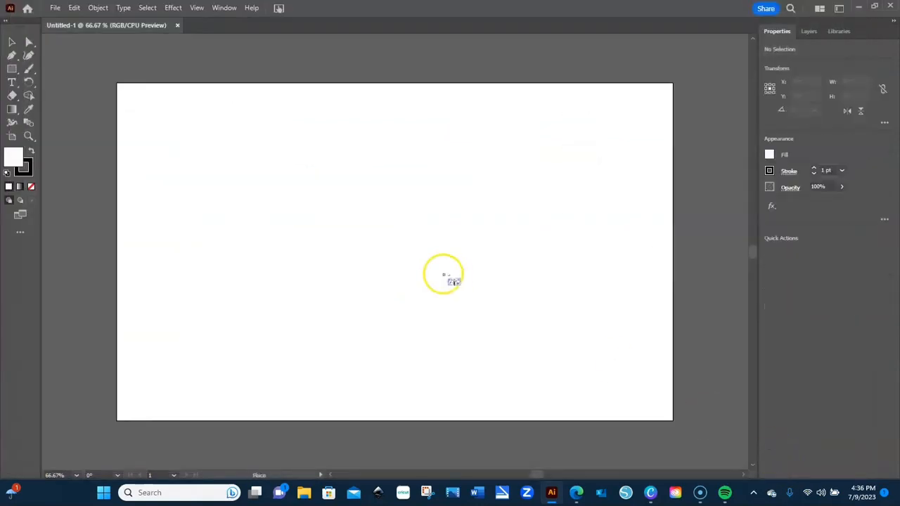
click(214, 100)
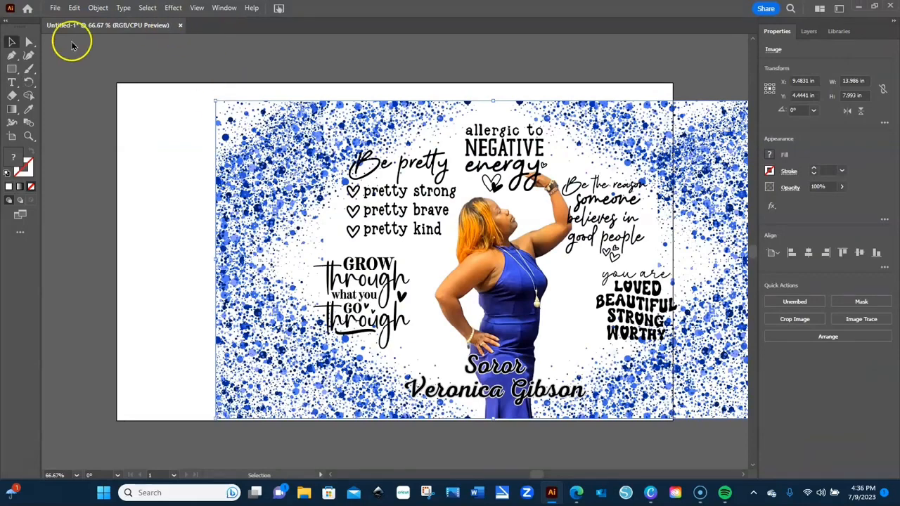
- Apply Horizontal Align Center and Vertical Align Center to the placed Tumbler Final image
click(98, 8)
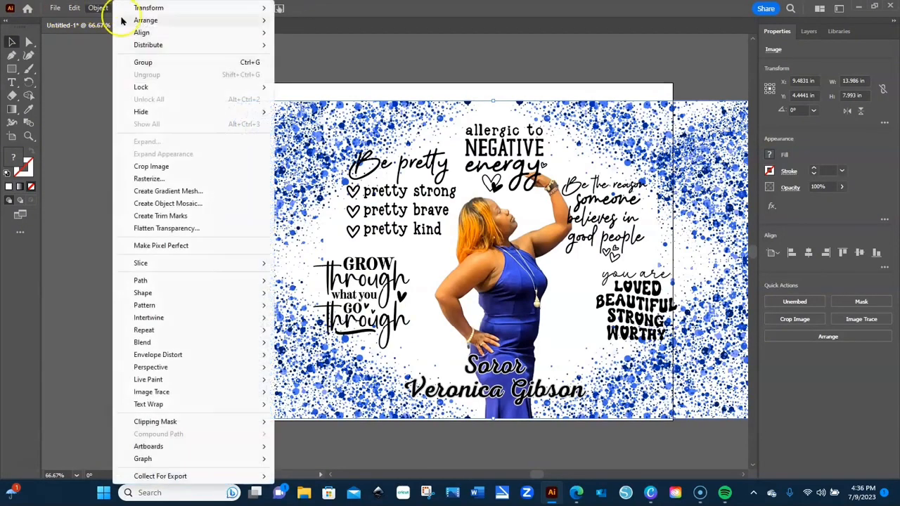
mouse_move(196, 36)
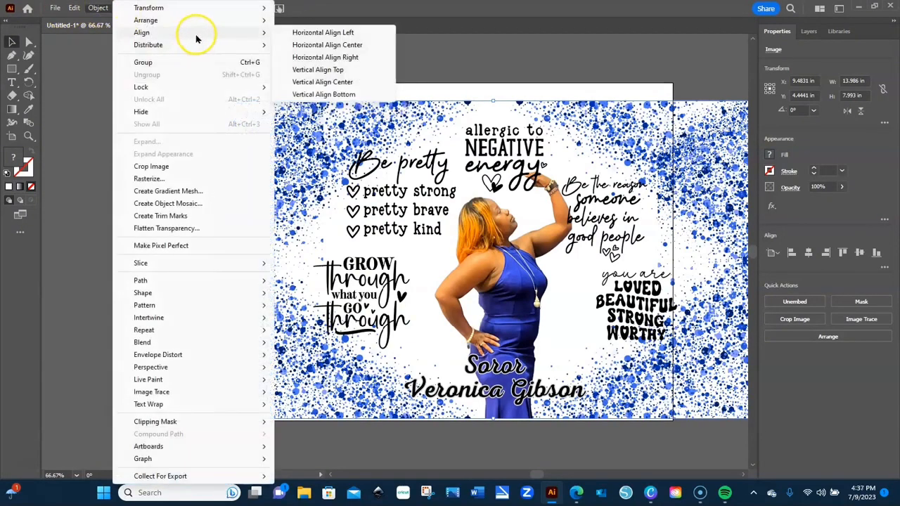
click(302, 44)
click(100, 8)
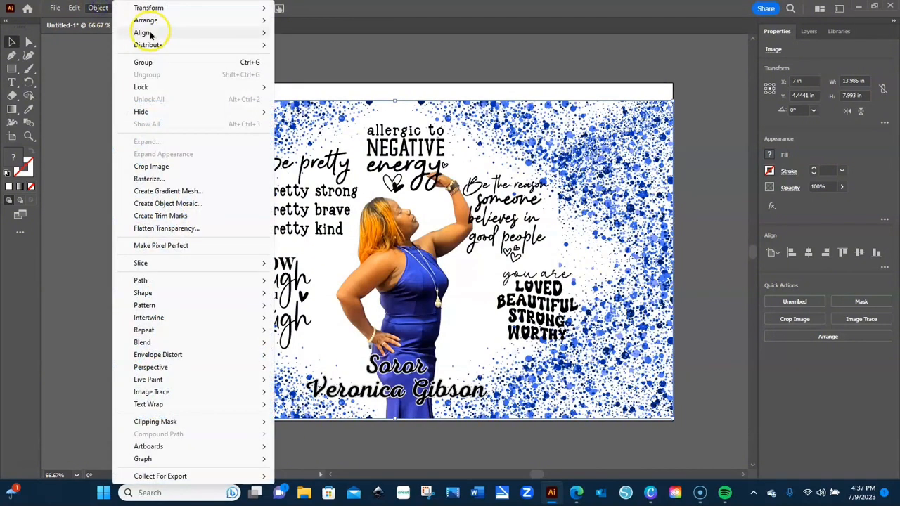
mouse_move(158, 31)
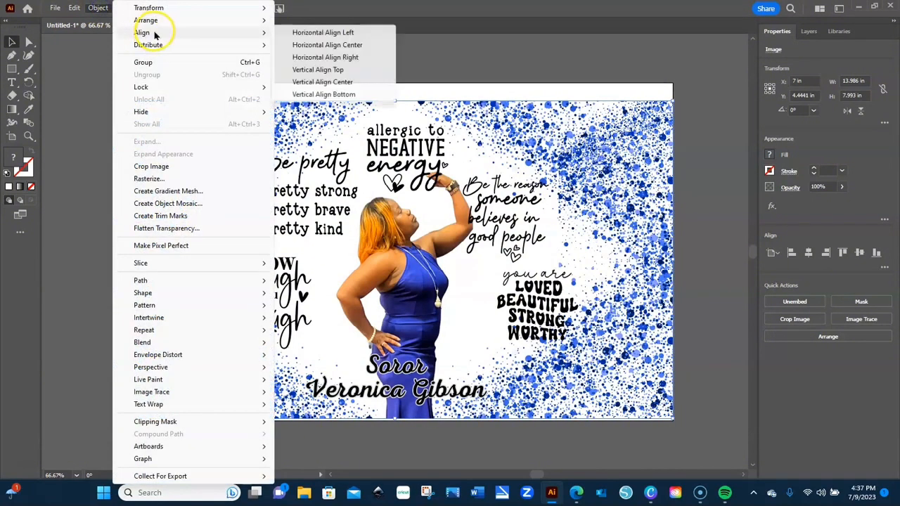
click(310, 83)
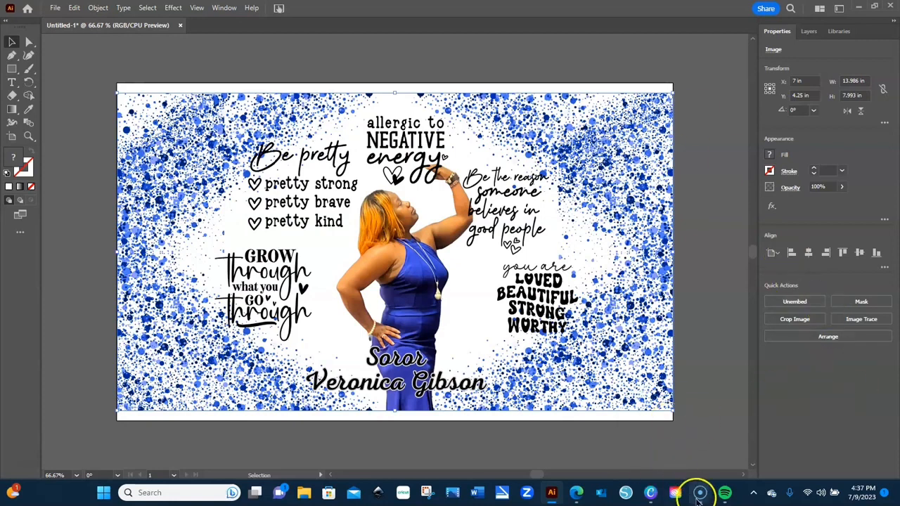
- Set the image's height to 8 in and width to 9.5 in in the Transform fields
mouse_move(700, 494)
click(705, 432)
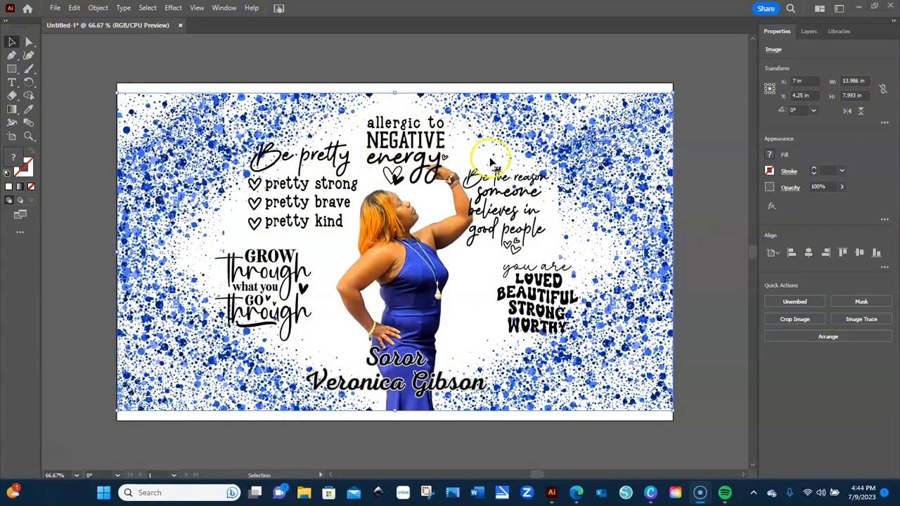
click(854, 81)
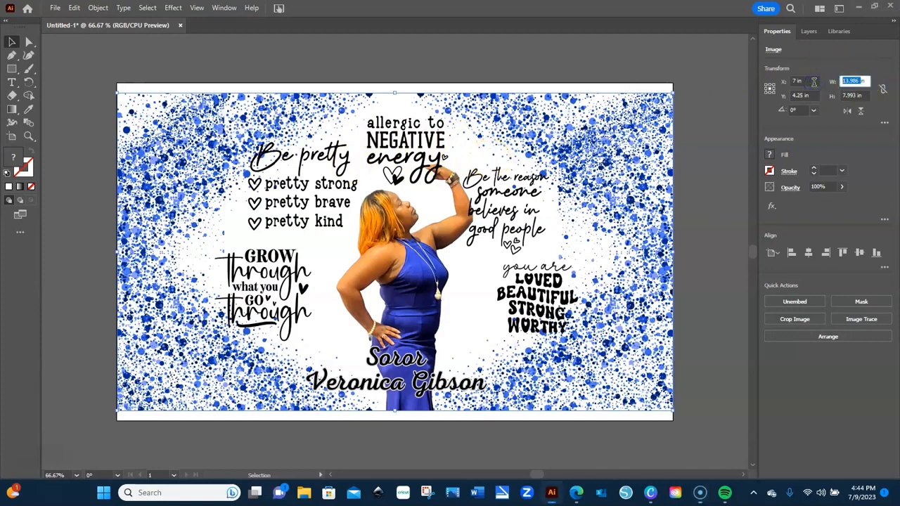
key(BackSpace)
key(Tab)
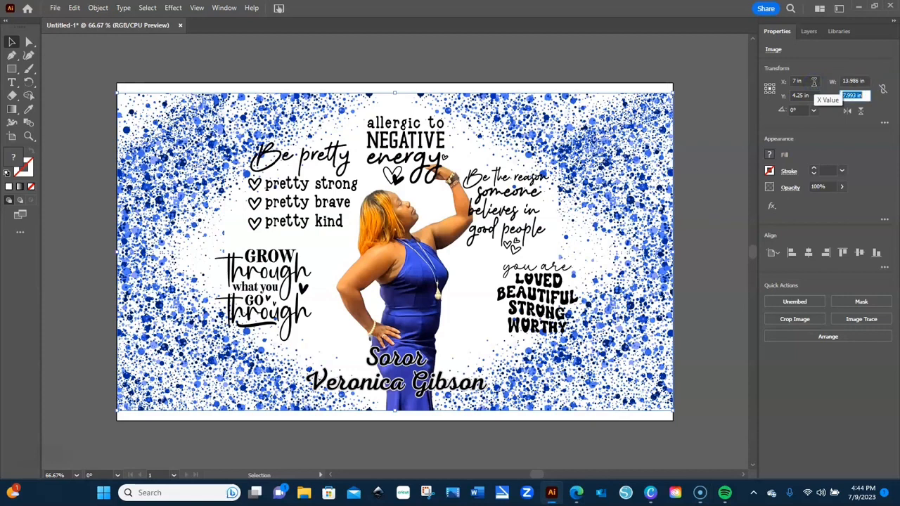
key(Left)
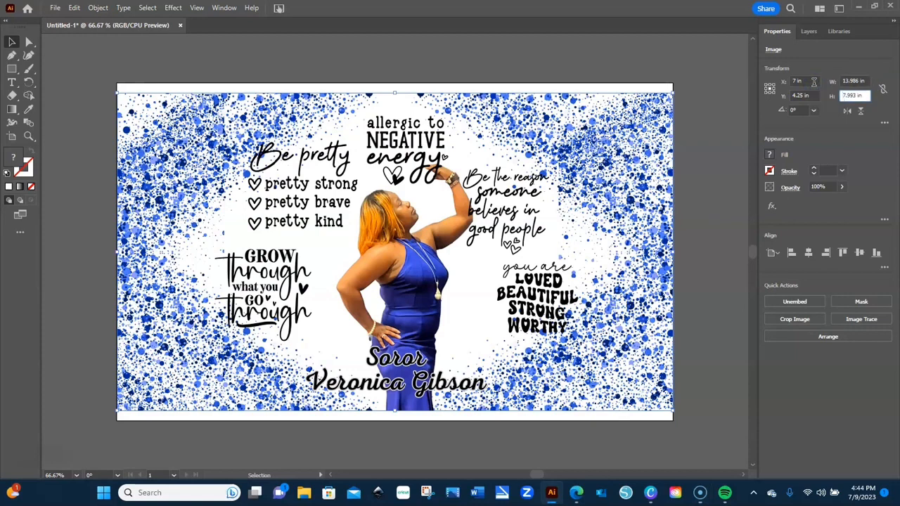
text(8)
key(Delete)
key(Delete)
key(Delete)
key(Delete)
key(Delete)
click(857, 80)
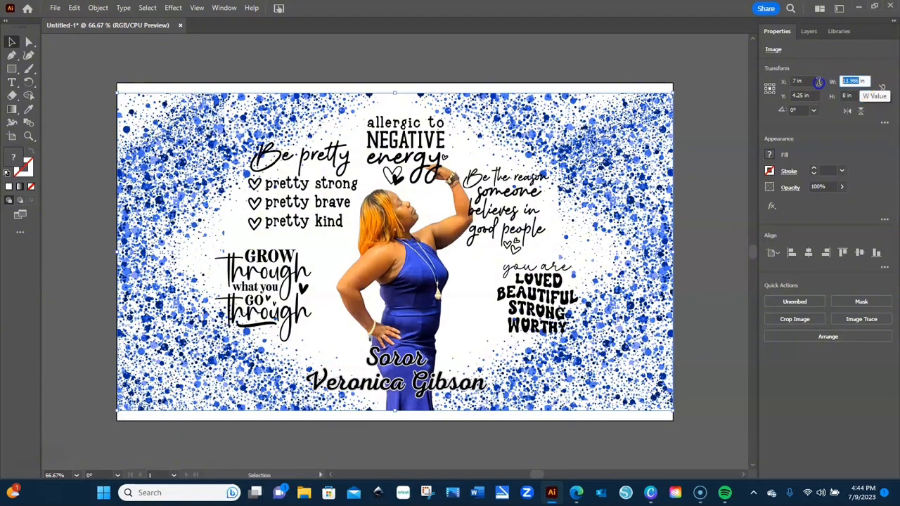
text(9.5)
key(Return)
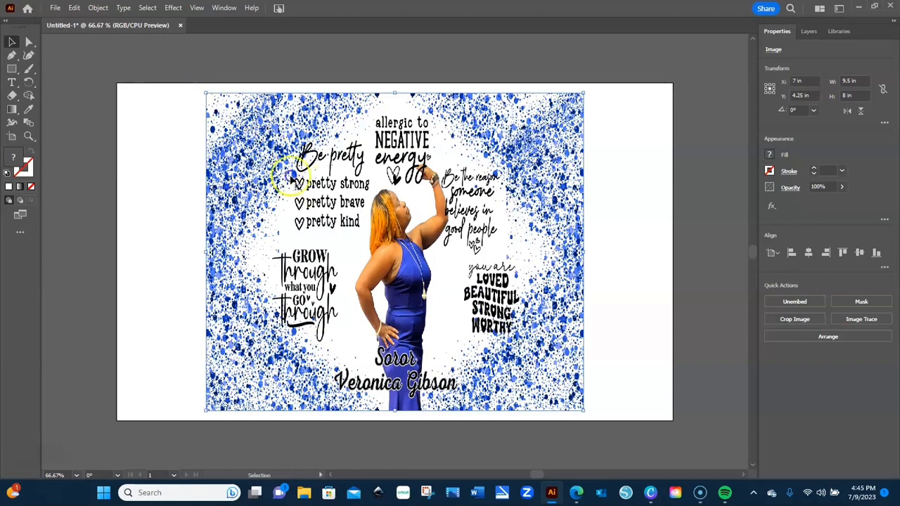
- Apply Horizontal Align Left so the 9.5 × 8 in image sits flush left
click(97, 8)
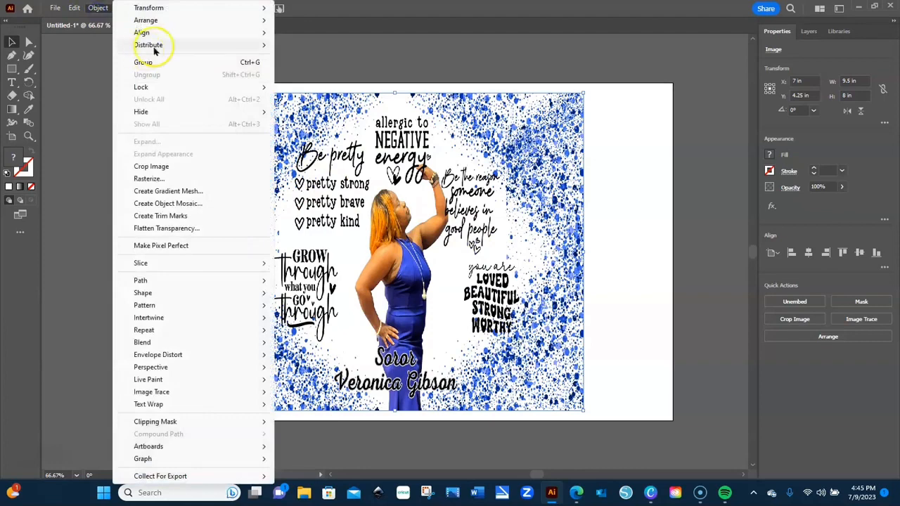
mouse_move(165, 33)
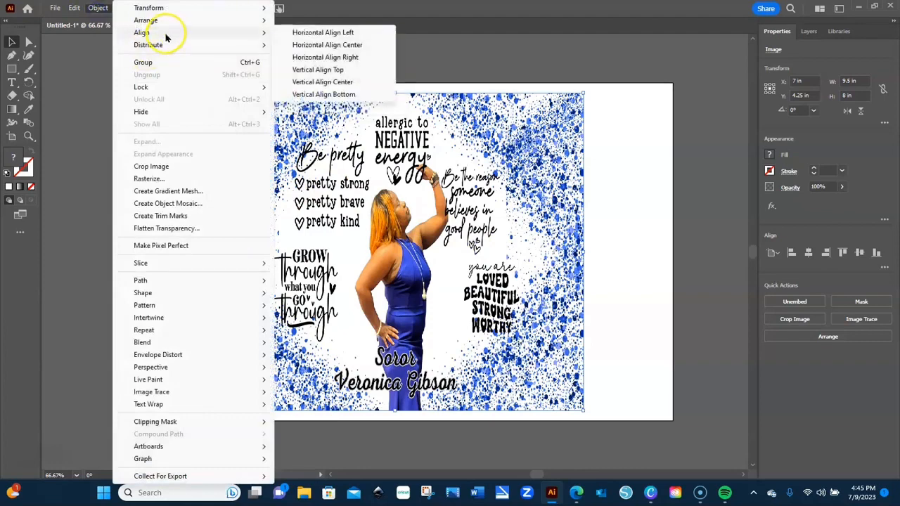
click(302, 32)
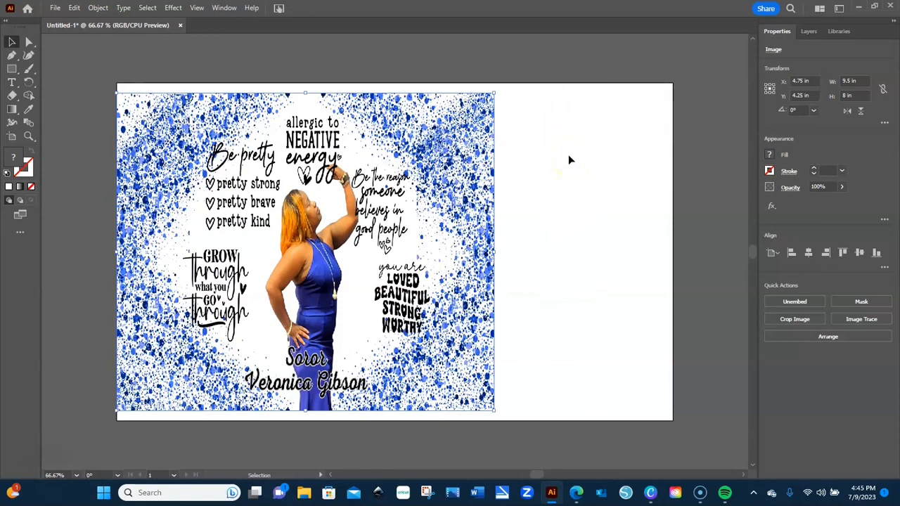
- Choose Legal 8.5 × 14 in paper in the print settings, then cancel the print preview
click(55, 8)
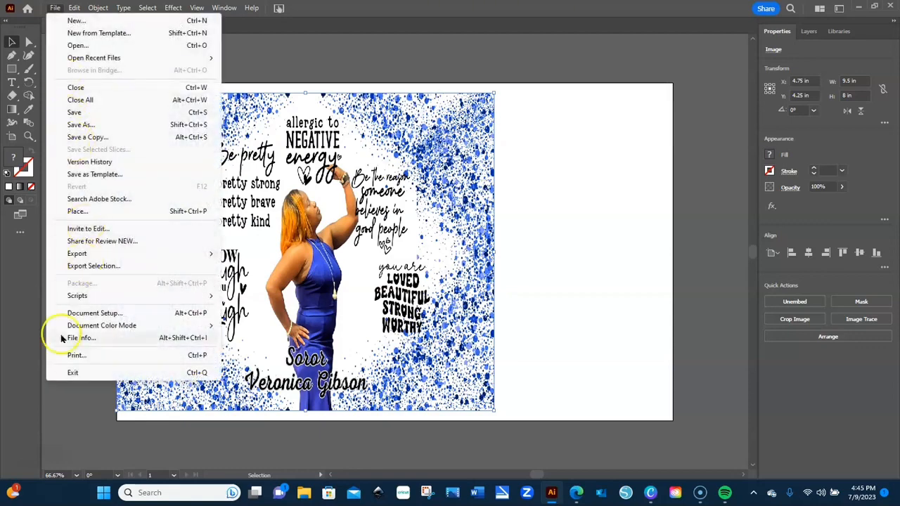
click(76, 355)
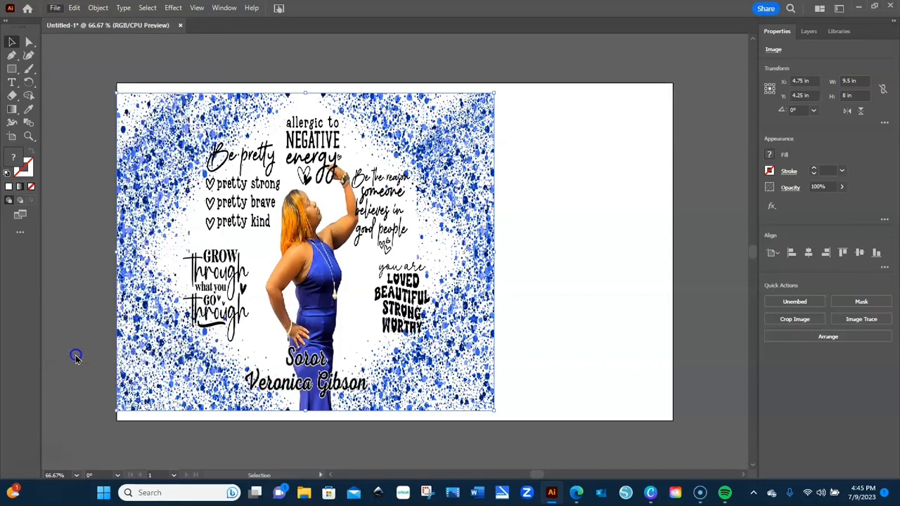
key(ctrl+p)
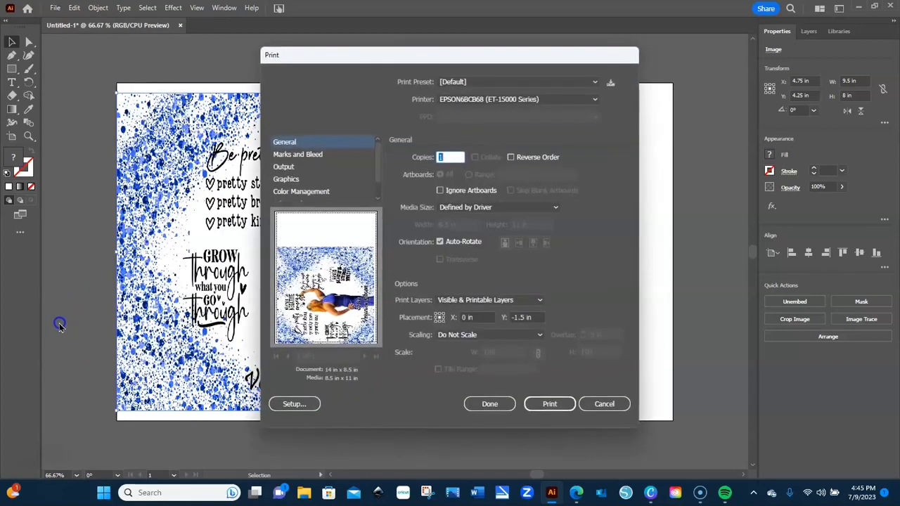
click(539, 208)
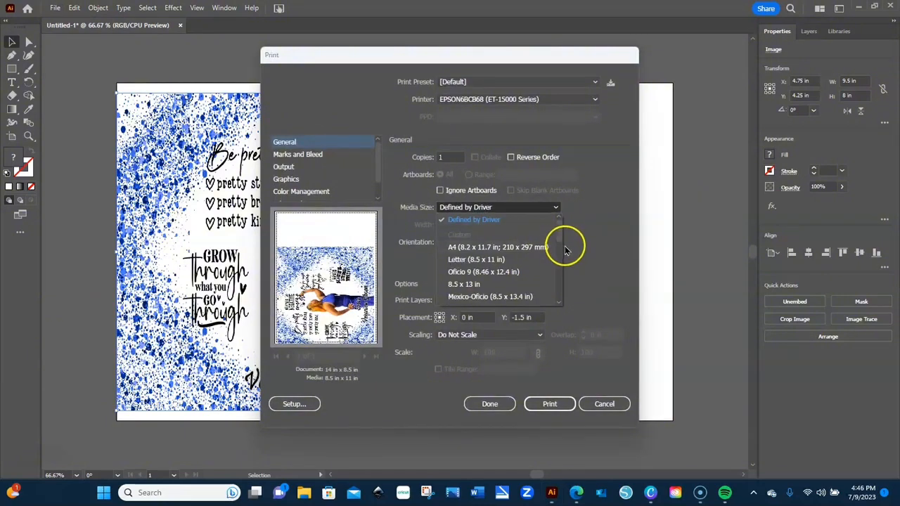
drag(559, 226, 562, 241)
click(523, 261)
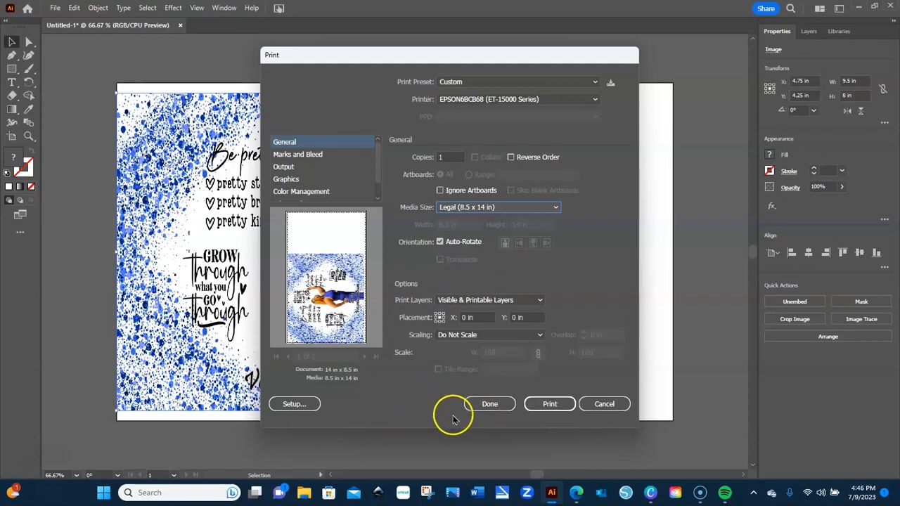
click(552, 404)
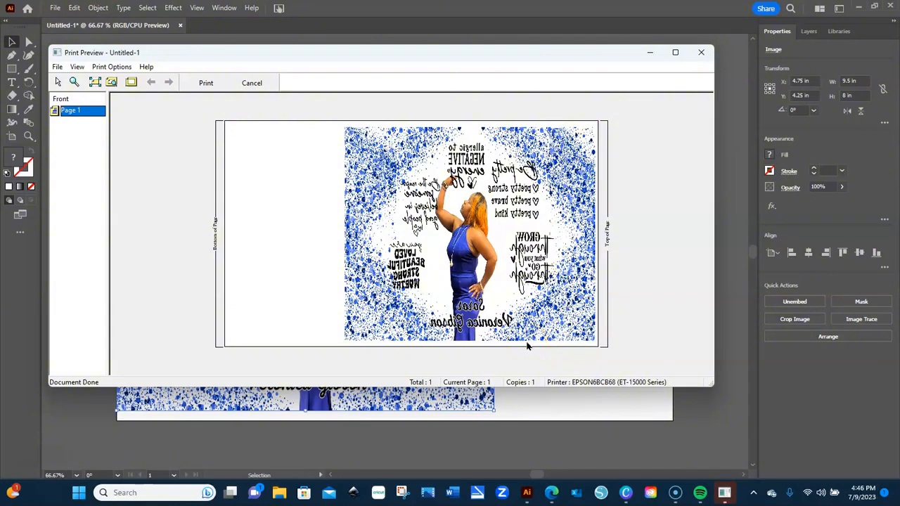
click(252, 83)
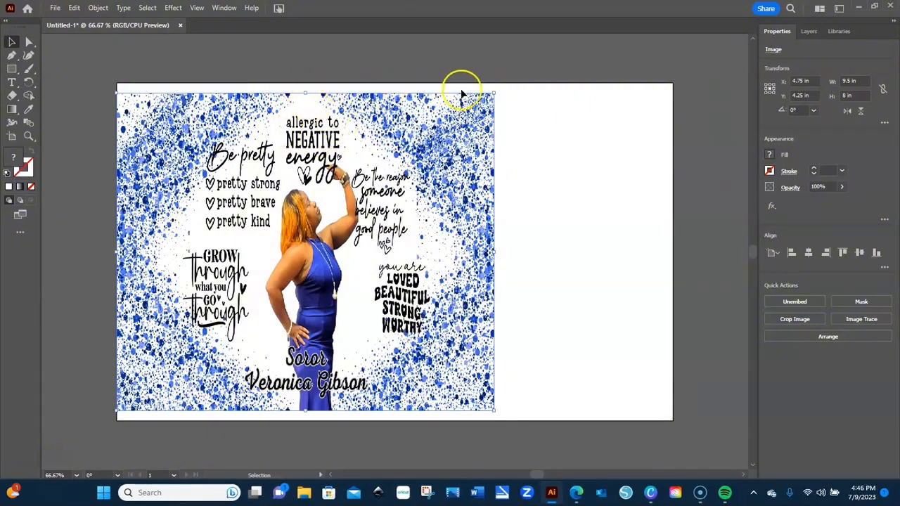
- Change the image height to 8.25 in, then to 8.5 in, keeping the 9.5 in width
click(844, 96)
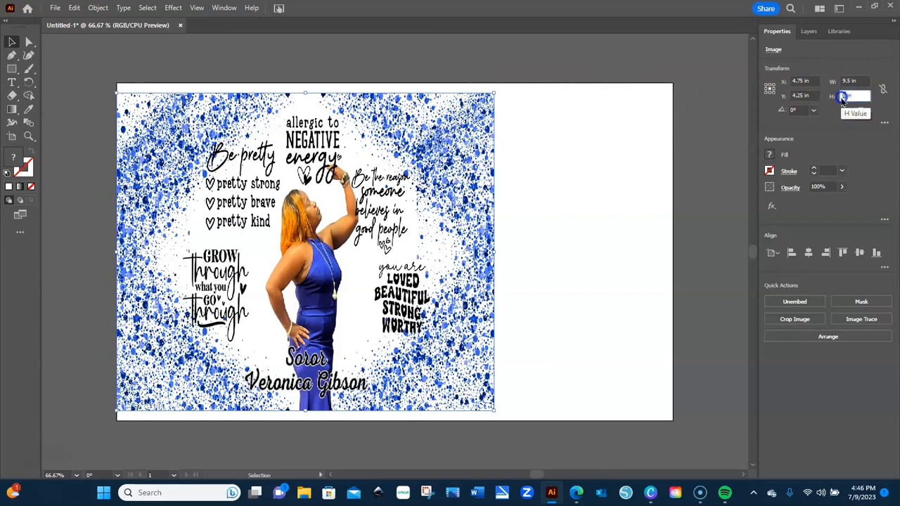
text(8.25)
key(Return)
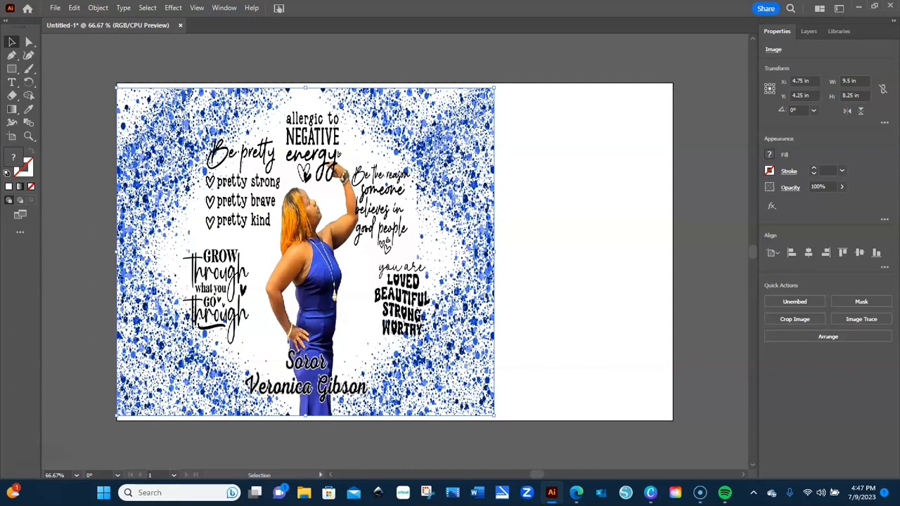
click(853, 94)
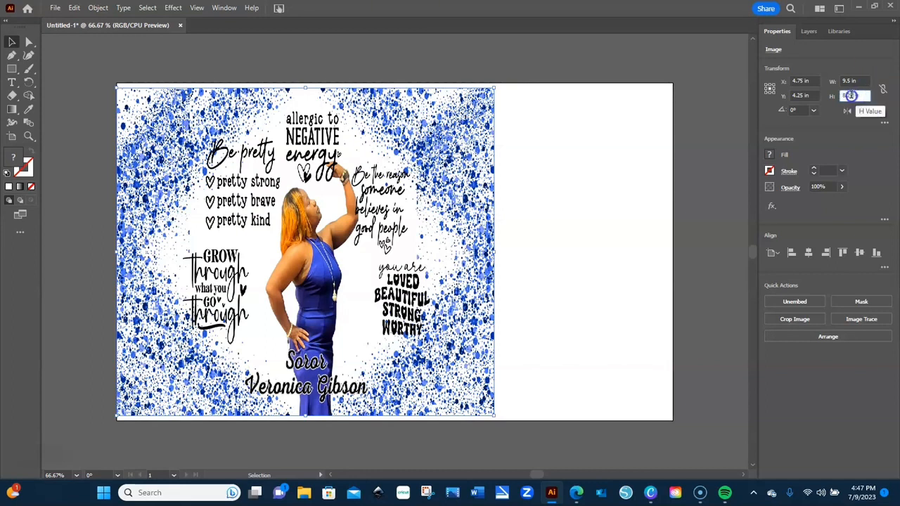
text(8.5)
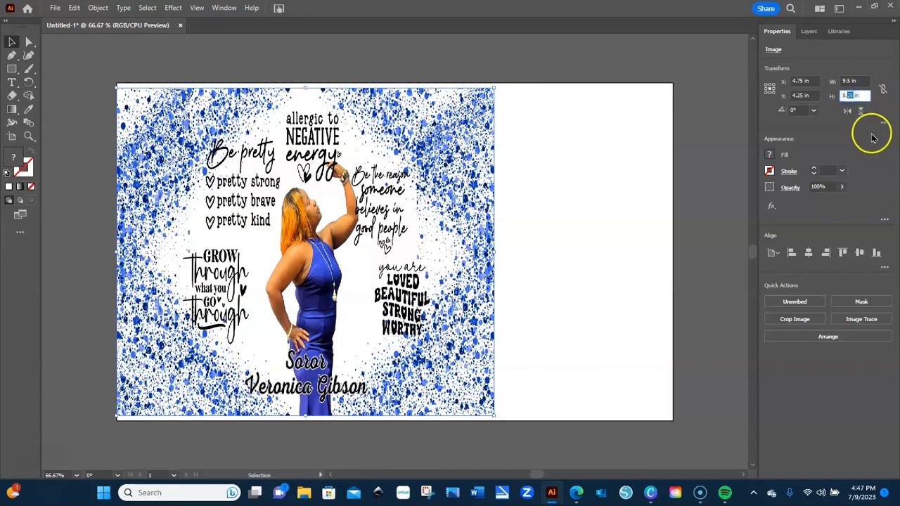
key(Return)
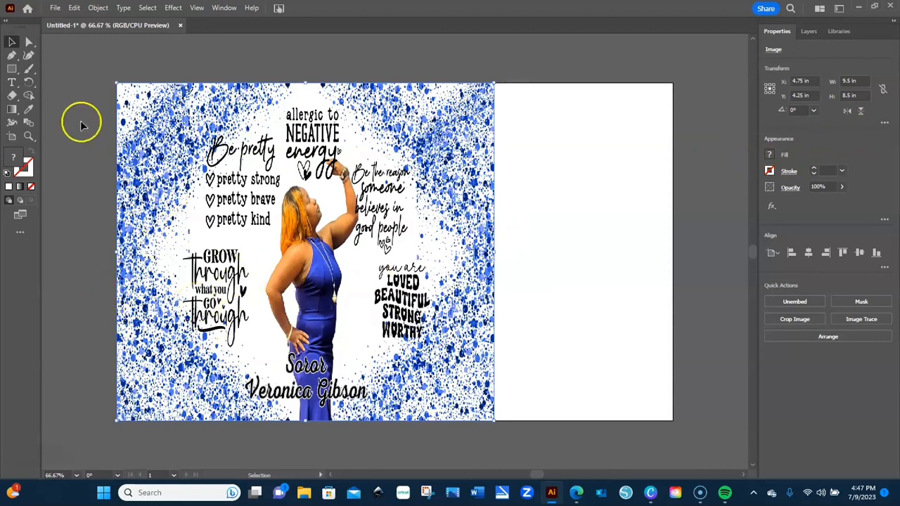
- Print the 9.5 × 8.5 in wrap on Legal paper, confirming in the Print Preview
click(55, 8)
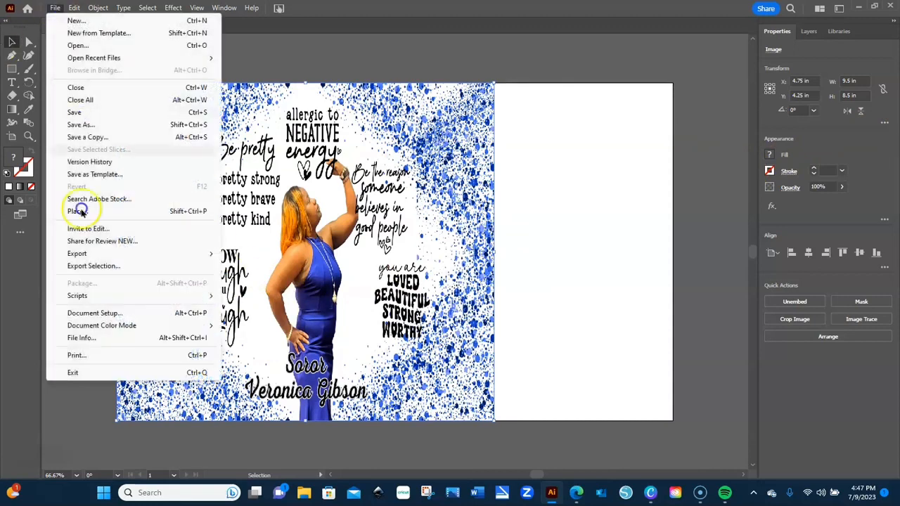
click(78, 359)
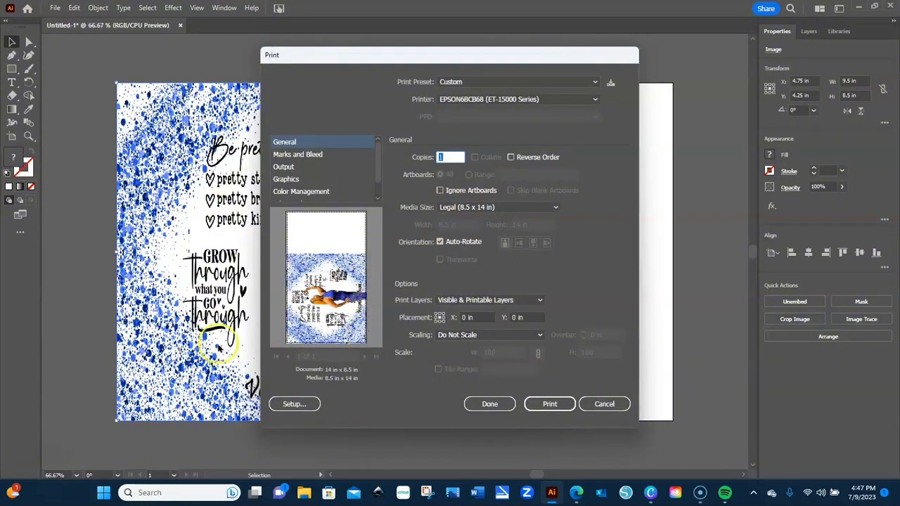
click(567, 403)
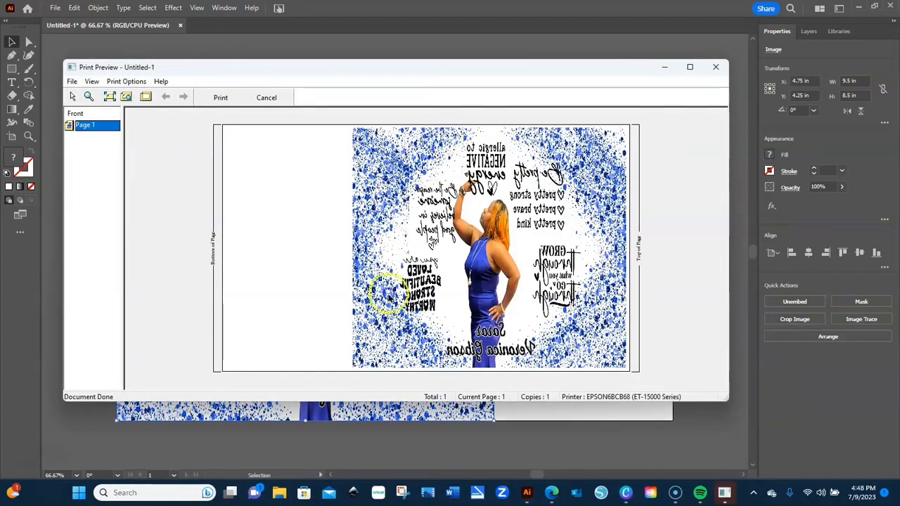
click(220, 99)
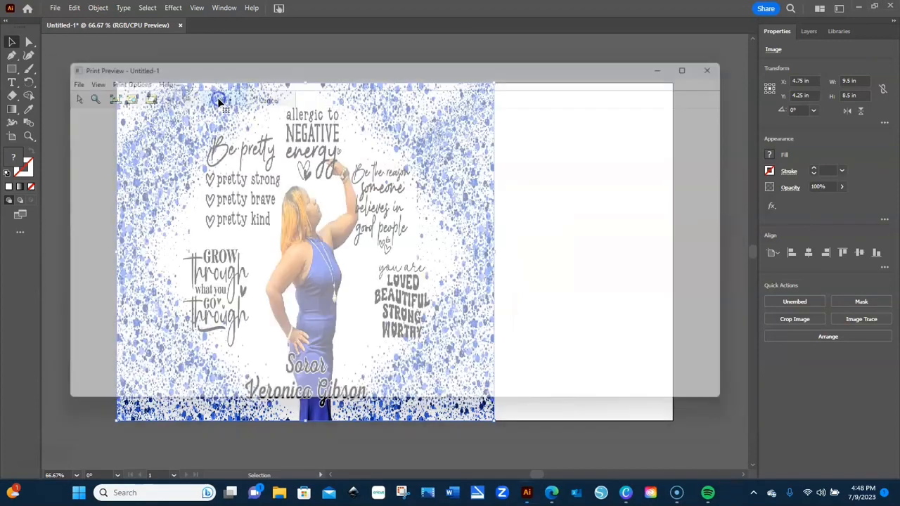